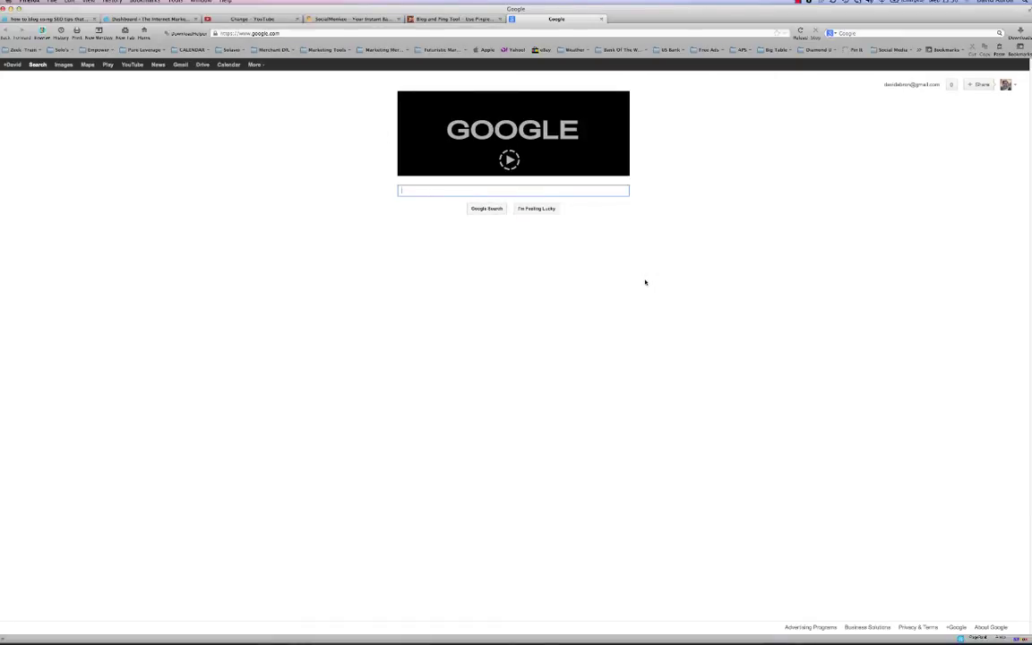
- Search Google for 'keyword' and open the Google Keyword Tool result
{"action": "type", "text": "keyw"}
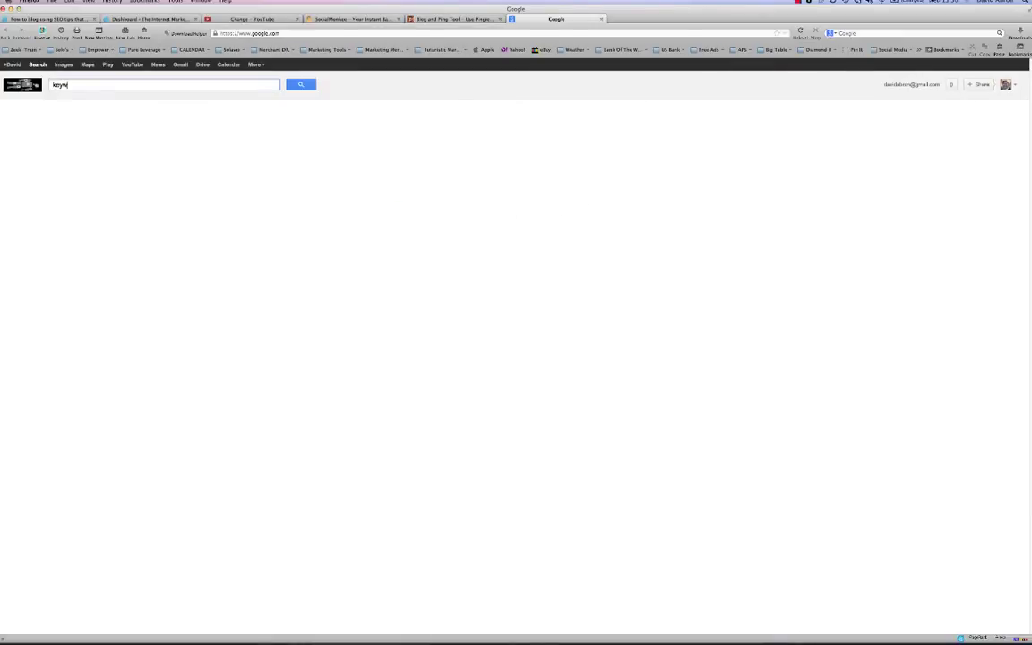
{"action": "type", "text": "ord"}
{"action": "left_click", "coordinate": [301, 84]}
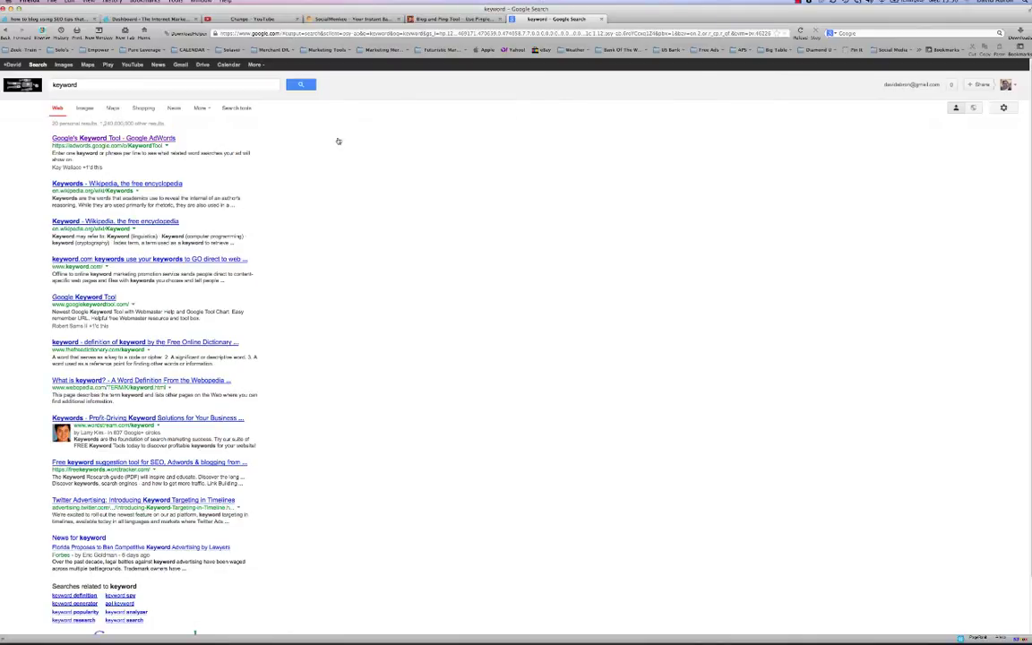
{"action": "left_click", "coordinate": [94, 140]}
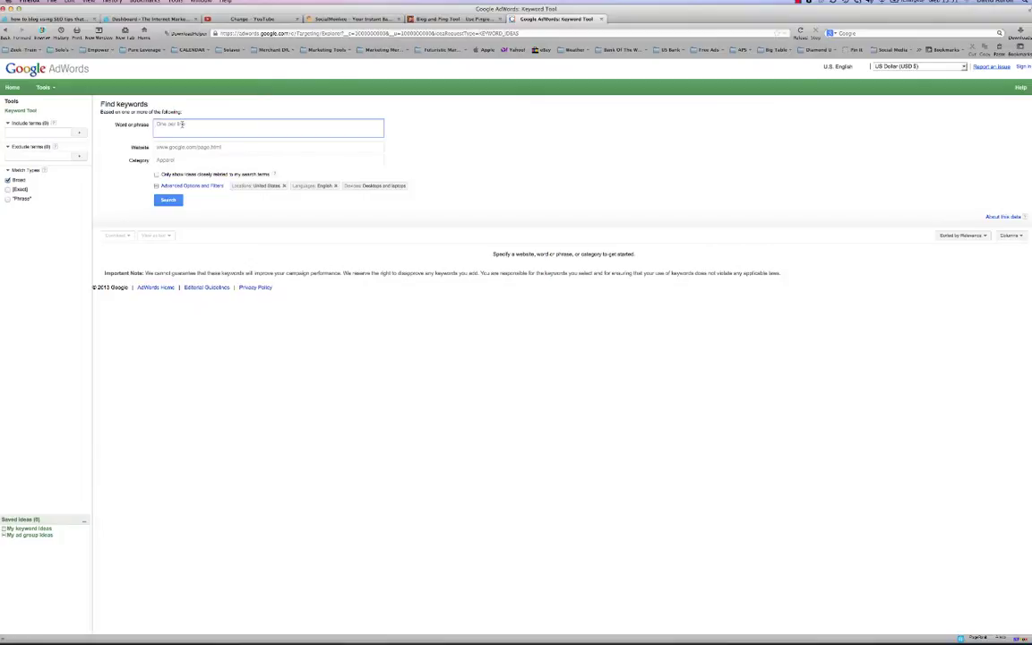
- Get keyword ideas for 'how to blog', note its low competition, and sort by local monthly searches
{"action": "type", "text": "s"}
{"action": "type", "text": "ow to blog"}
{"action": "left_click", "coordinate": [169, 201]}
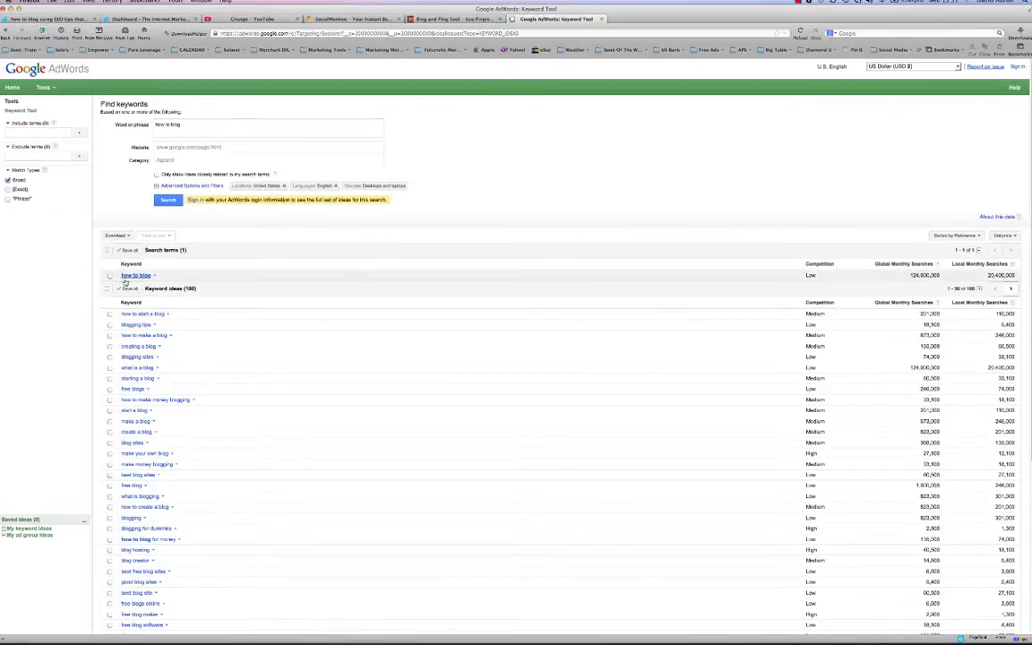
{"action": "double_click", "coordinate": [811, 275]}
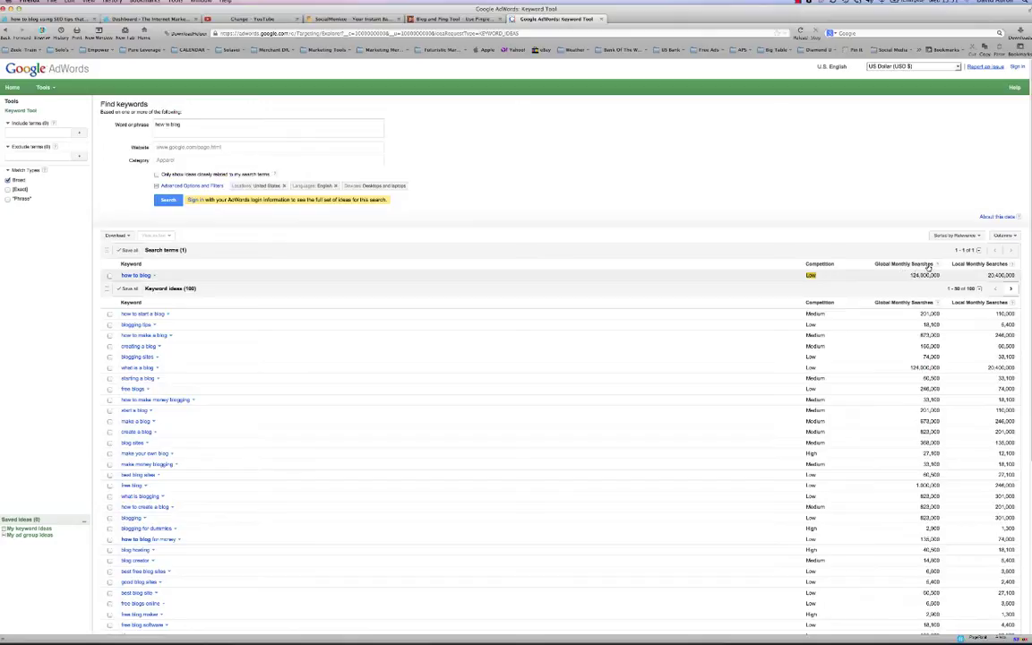
{"action": "left_click", "coordinate": [982, 302]}
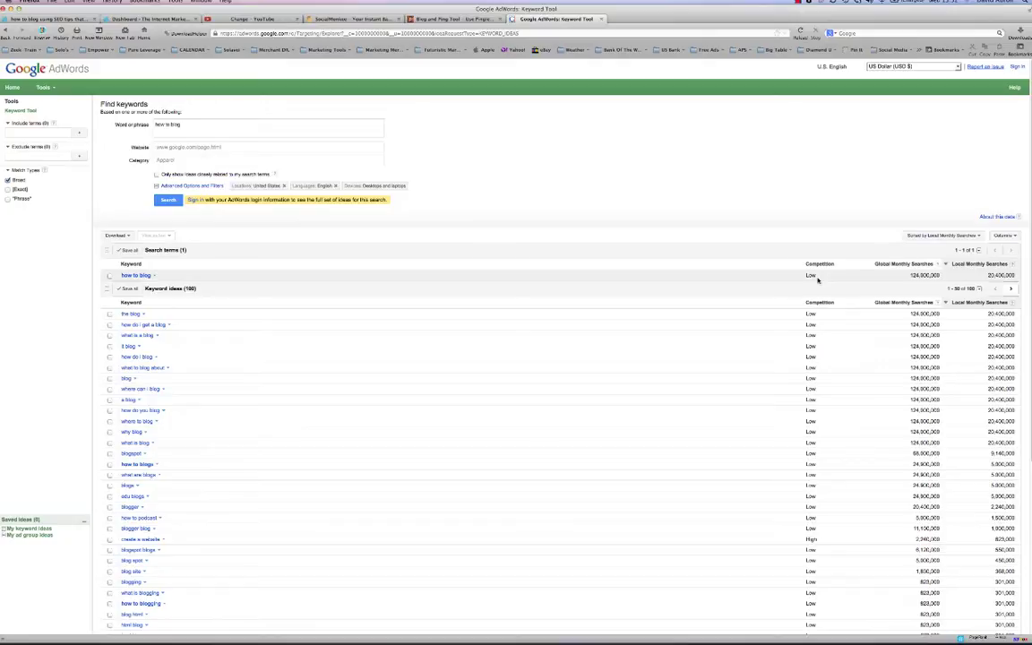
- Point out the high competition for 'create a website', then return to the WordPress Dashboard
{"action": "double_click", "coordinate": [810, 540]}
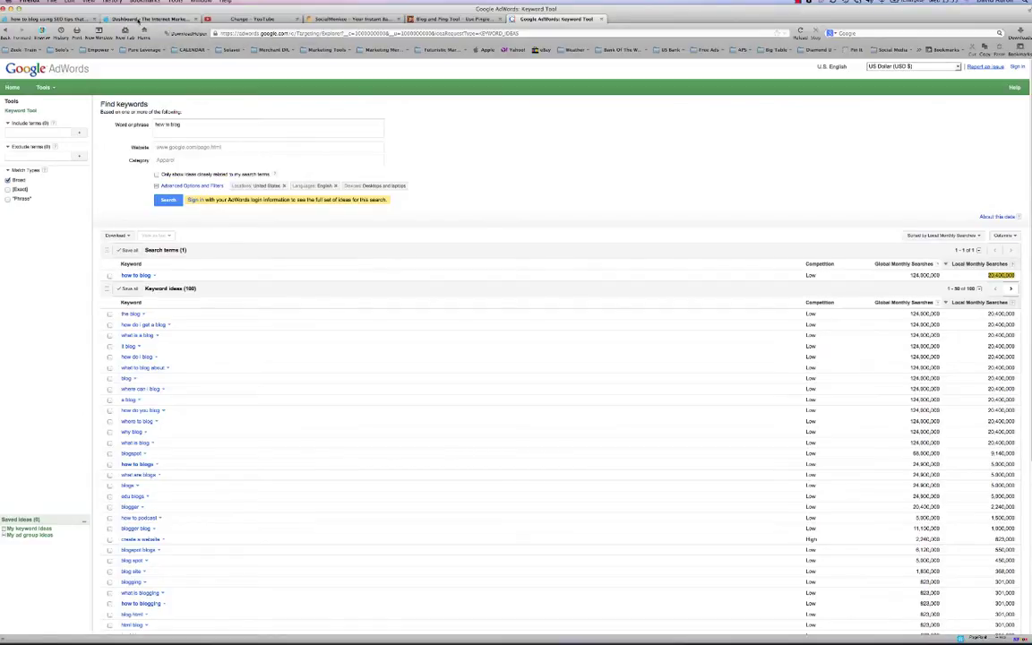
{"action": "left_click", "coordinate": [138, 19]}
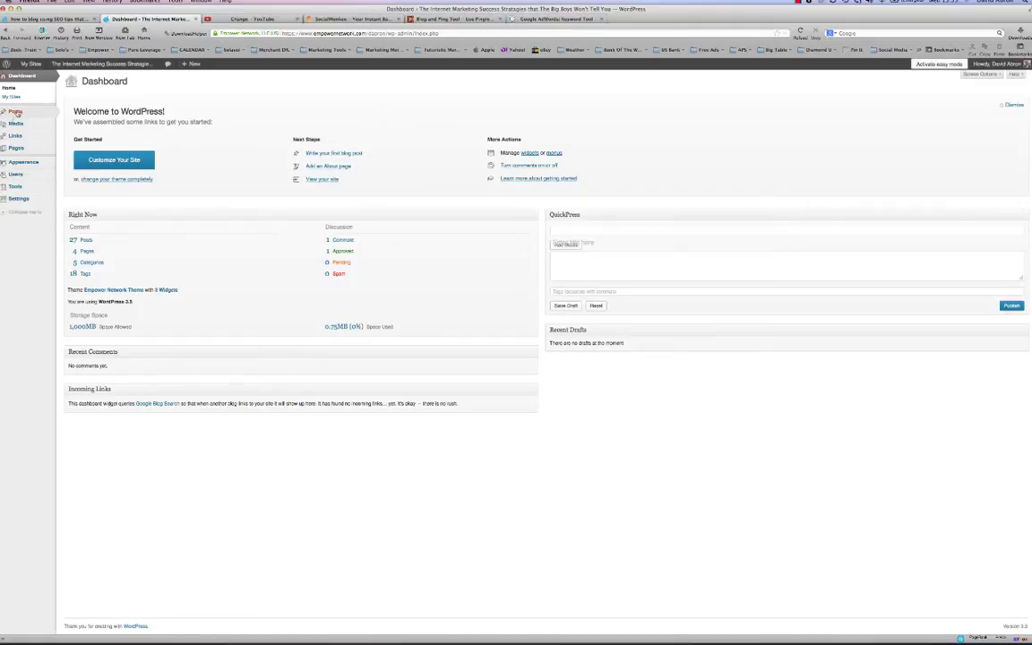
- Start a new post titled 'How to blog using SEO tips that rank'
{"action": "mouse_move", "coordinate": [16, 115]}
{"action": "left_click", "coordinate": [80, 121]}
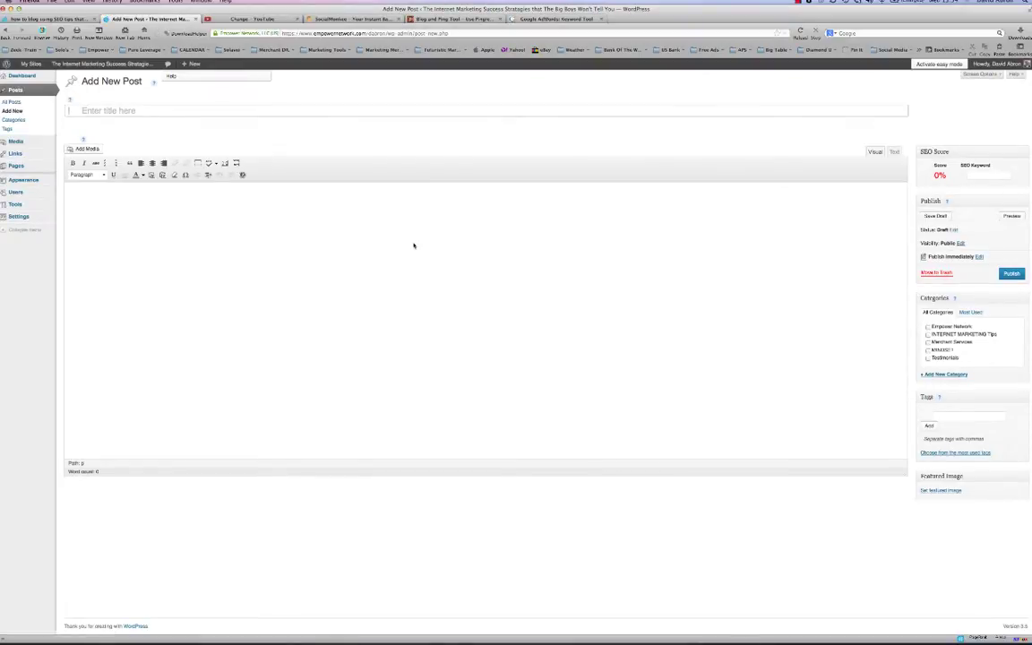
{"action": "left_click", "coordinate": [135, 110]}
{"action": "type", "text": "How to blog"}
{"action": "type", "text": "usi"}
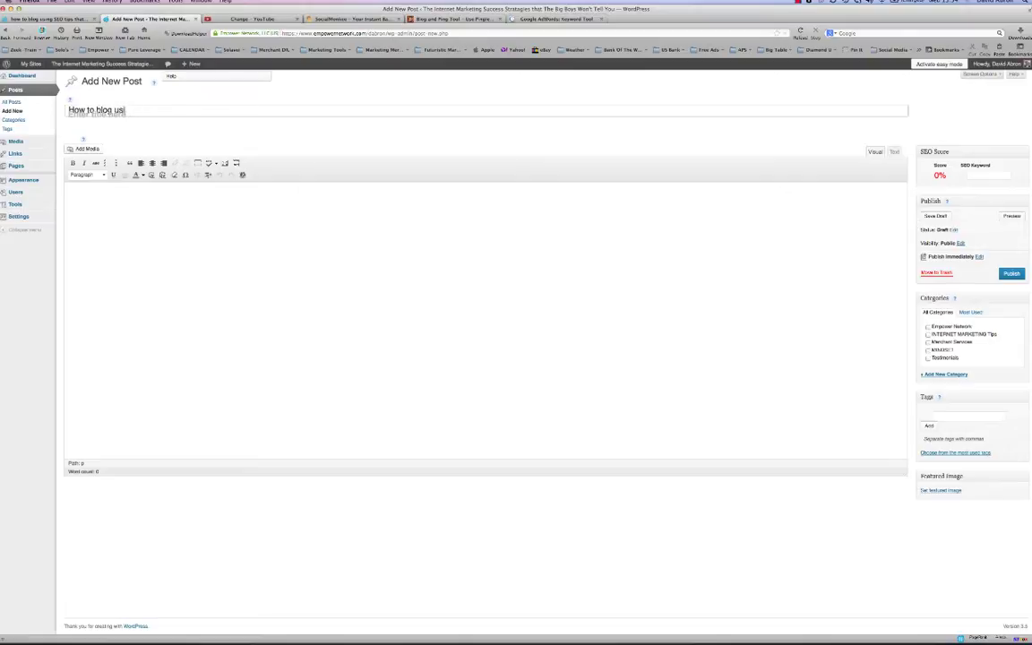
{"action": "type", "text": "ng simple techniques that ran"}
{"action": "type", "text": "k"}
{"action": "key", "text": "BackSpace"}
{"action": "type", "text": "k"}
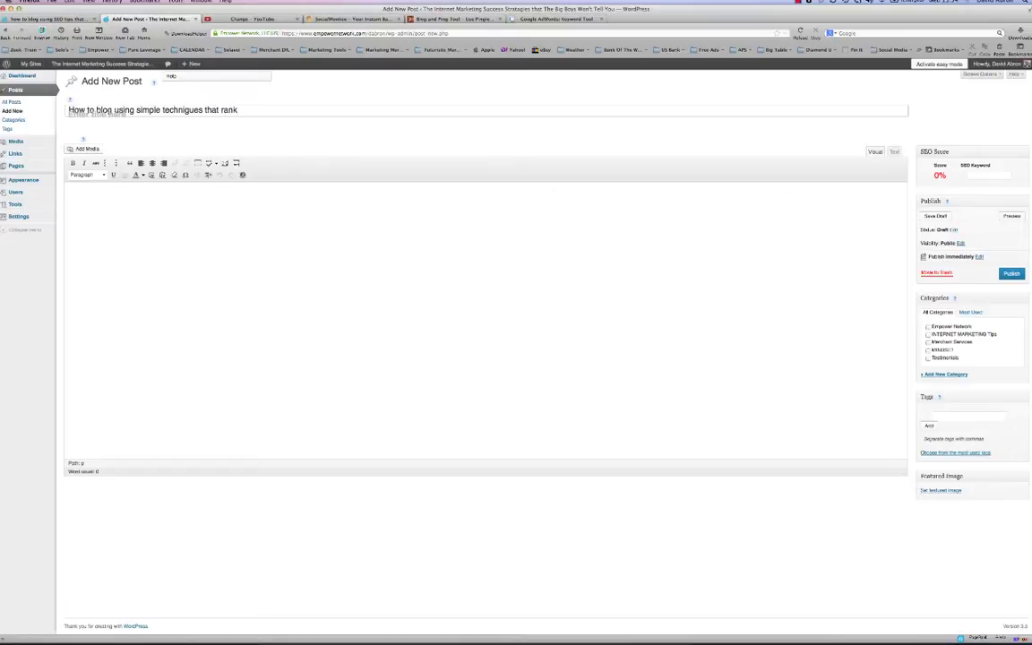
{"action": "key", "text": "BackSpace"}
{"action": "key", "text": "BackSpace"}
{"action": "key", "text": "BackSpace"}
{"action": "key", "text": "BackSpace"}
{"action": "key", "text": "BackSpace"}
{"action": "key", "text": "BackSpace"}
{"action": "key", "text": "BackSpace"}
{"action": "key", "text": "BackSpace"}
{"action": "key", "text": "BackSpace"}
{"action": "key", "text": "BackSpace"}
{"action": "key", "text": "BackSpace"}
{"action": "key", "text": "BackSpace"}
{"action": "key", "text": "BackSpace"}
{"action": "key", "text": "BackSpace"}
{"action": "key", "text": "BackSpace"}
{"action": "key", "text": "BackSpace"}
{"action": "key", "text": "BackSpace"}
{"action": "key", "text": "BackSpace"}
{"action": "key", "text": "BackSpace"}
{"action": "key", "text": "BackSpace"}
{"action": "key", "text": "BackSpace"}
{"action": "key", "text": "BackSpace"}
{"action": "key", "text": "BackSpace"}
{"action": "key", "text": "BackSpace"}
{"action": "key", "text": "BackSpace"}
{"action": "key", "text": "BackSpace"}
{"action": "key", "text": "BackSpace"}
{"action": "type", "text": "SEO tips that rank"}
{"action": "left_click", "coordinate": [171, 187]}
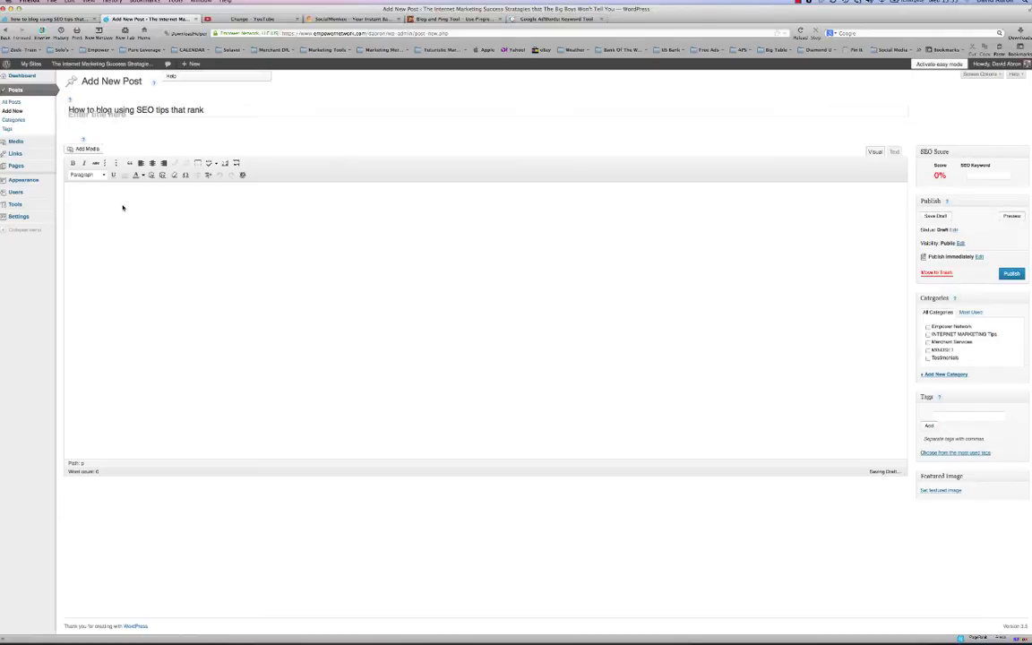
- Write the opening search-engine ranking question and a second paragraph starting 'Well thats a great question.'
{"action": "type", "text": "Have you ever wondered how t"}
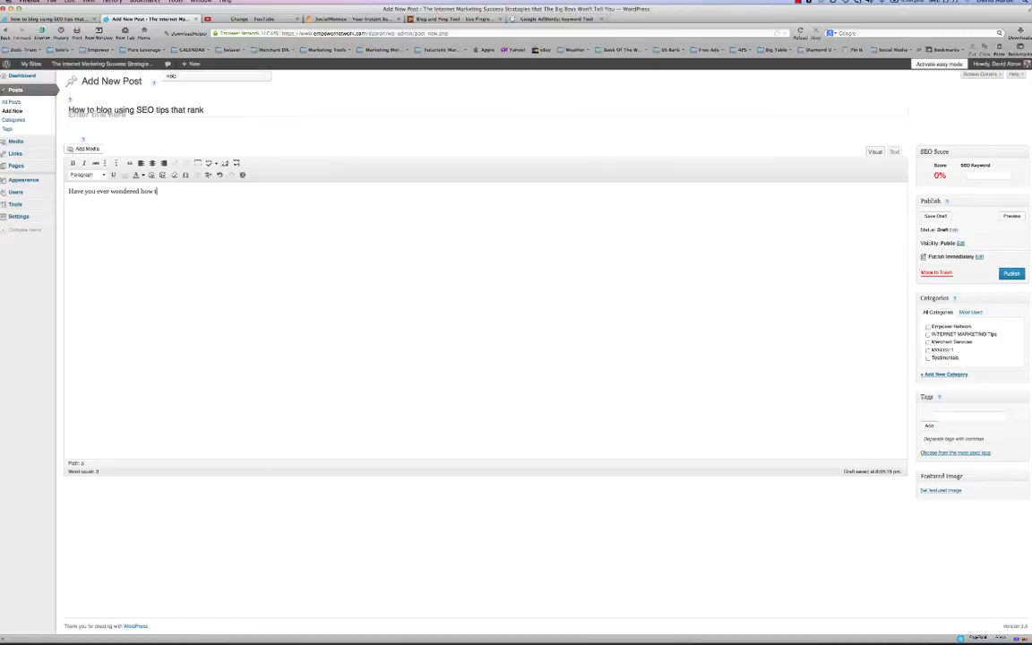
{"action": "type", "text": "o blog and actually have your post r"}
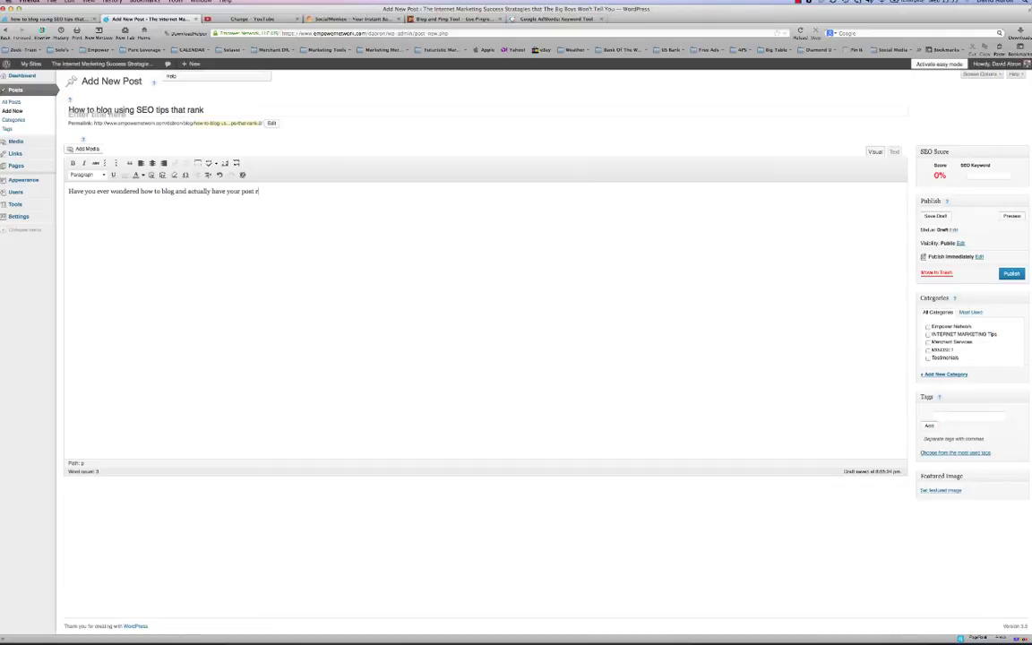
{"action": "type", "text": "ank on the search engines?"}
{"action": "key", "text": "Return"}
{"action": "type", "text": "We"}
{"action": "key", "text": "BackSpace"}
{"action": "key", "text": "BackSpace"}
{"action": "key", "text": "BackSpace"}
{"action": "key", "text": "BackSpace"}
{"action": "key", "text": "BackSpace"}
{"action": "key", "text": "Return"}
{"action": "type", "text": "Werll thats a great question.  Infact how"}
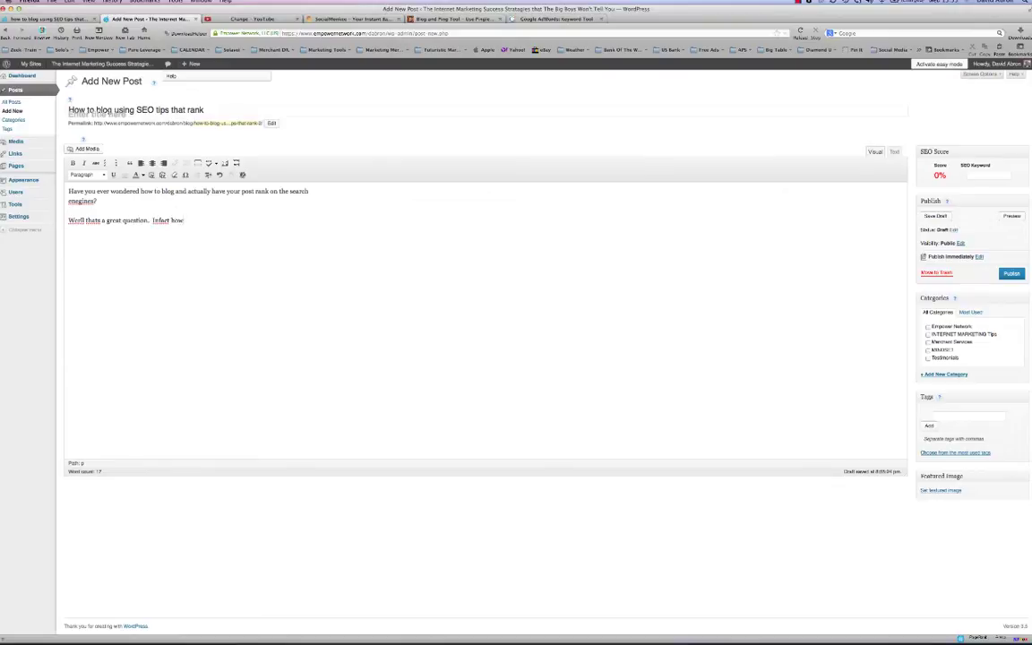
{"action": "type", "text": " to blog is so easy your want to know how to blog "}
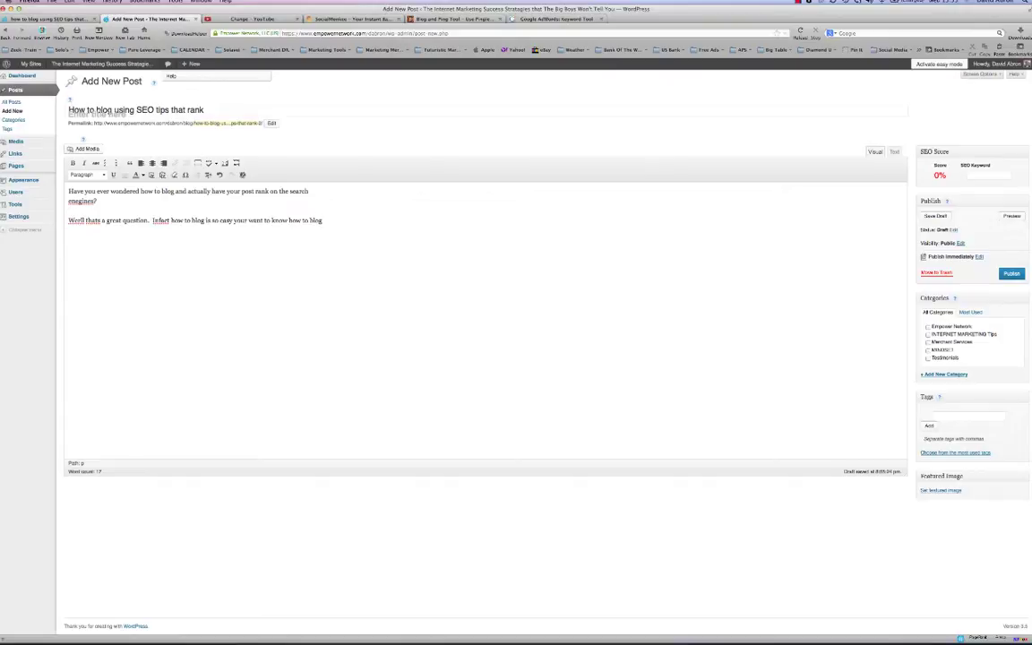
{"action": "type", "text": "now"}
- Correct the misspellings to 'Well', 'that's' and 'engines' using spelling suggestions
{"action": "right_click", "coordinate": [77, 221]}
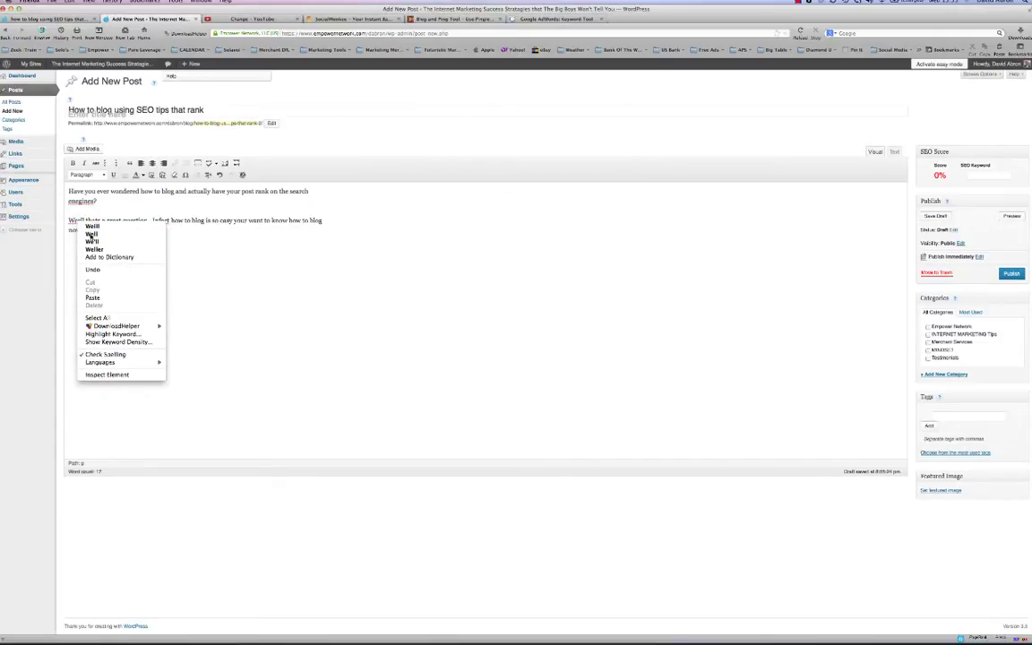
{"action": "left_click", "coordinate": [92, 234]}
{"action": "right_click", "coordinate": [92, 222]}
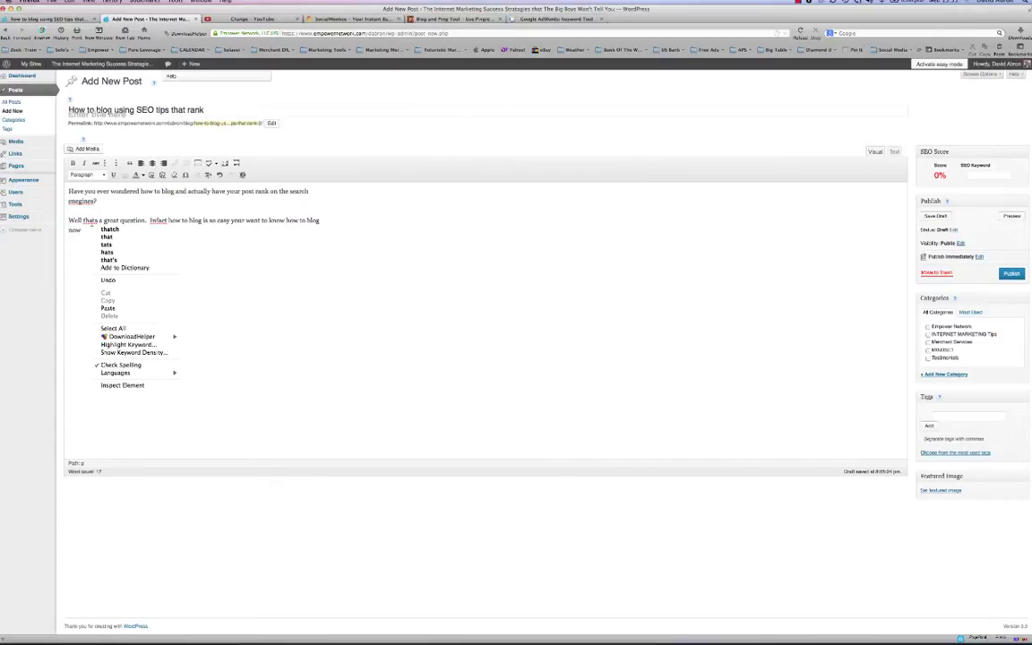
{"action": "left_click", "coordinate": [110, 259]}
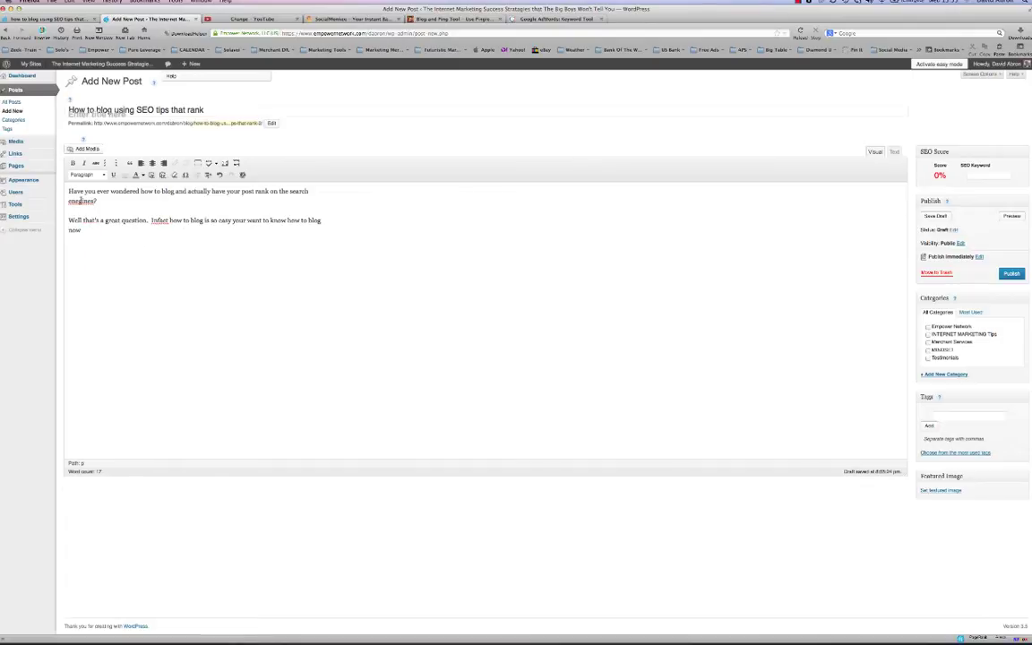
{"action": "right_click", "coordinate": [83, 200]}
{"action": "left_click", "coordinate": [92, 205]}
- Add the sentence about shooting a how-to-blog video and a 'Watch the Video NOW!' line
{"action": "left_click", "coordinate": [107, 234]}
{"action": "type", "text": "..."}
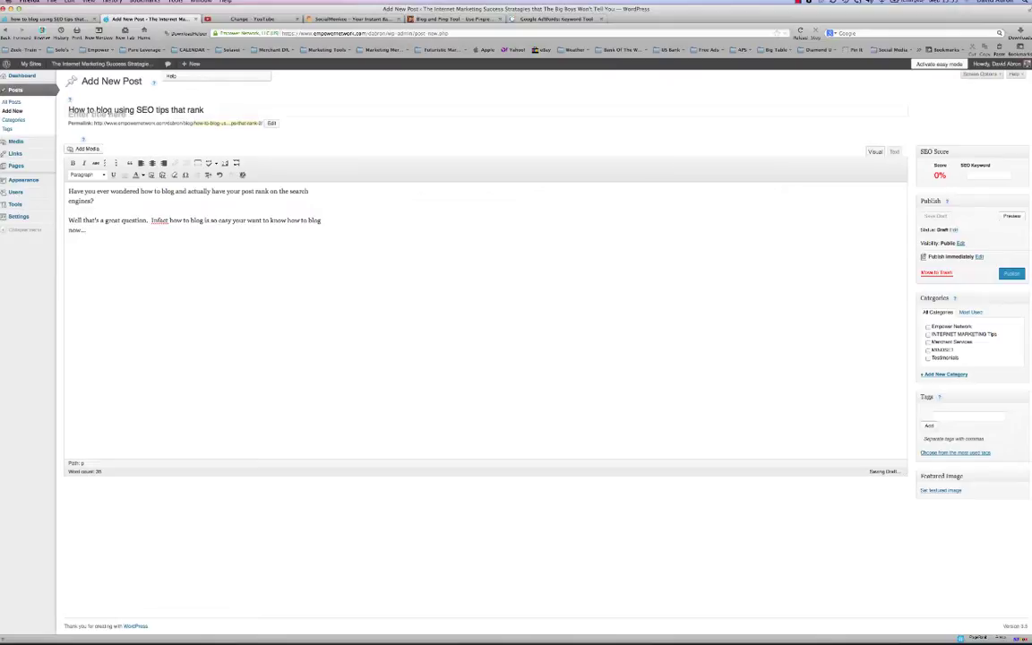
{"action": "type", "text": "I've shot a great vide"}
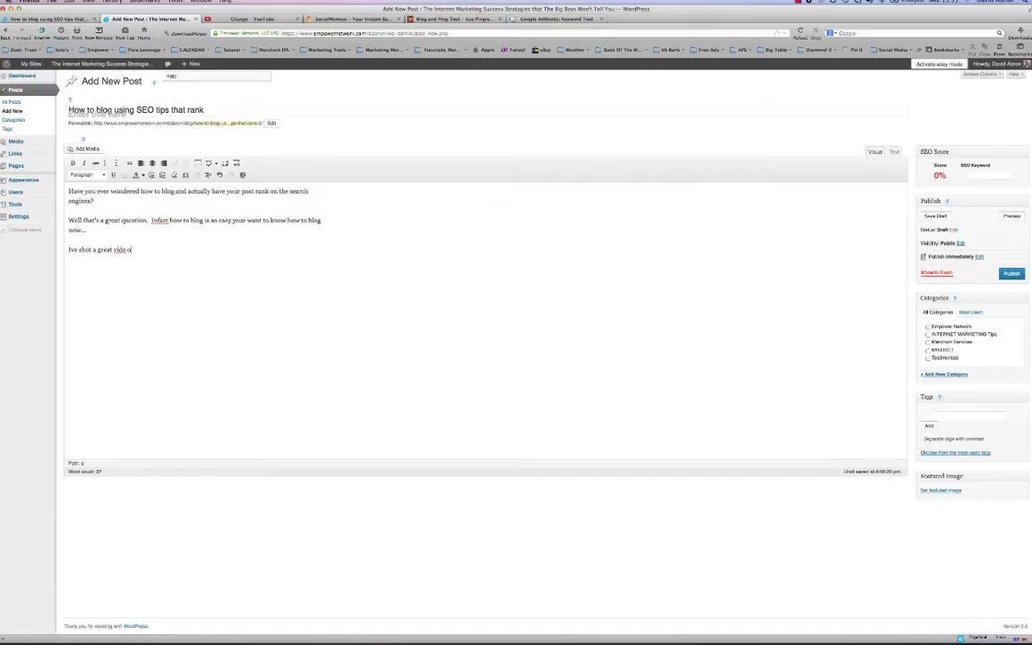
{"action": "key", "text": "BackSpace"}
{"action": "type", "text": "o tat will"}
{"action": "type", "text": " show you ho"}
{"action": "type", "text": "w to blog.   "}
{"action": "type", "text": "Watch the V"}
{"action": "type", "text": "ideo NOW!"}
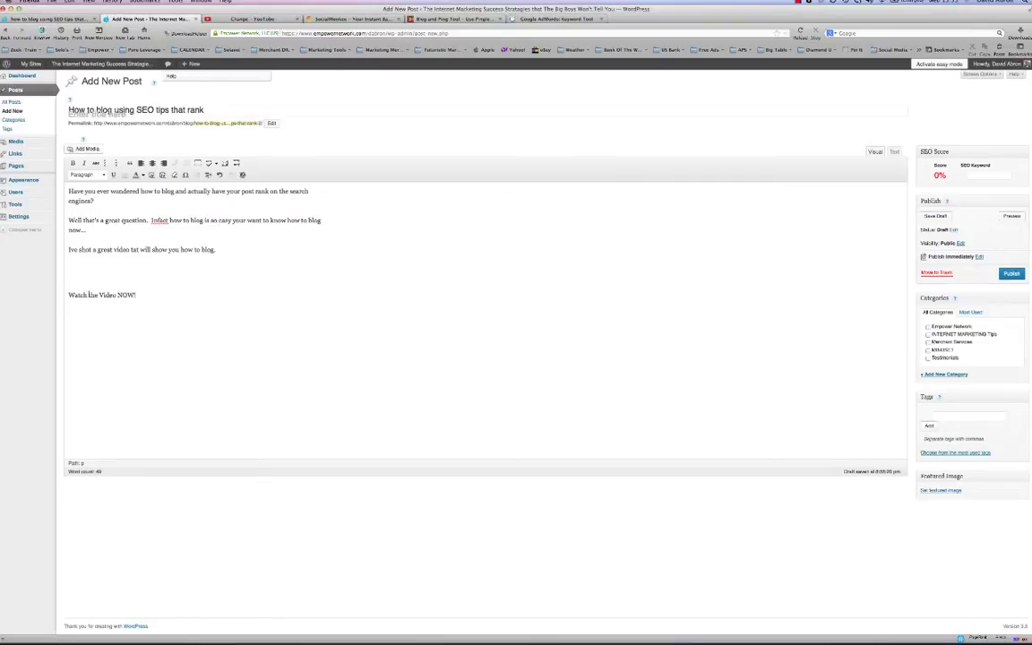
{"action": "key", "text": "BackSpace"}
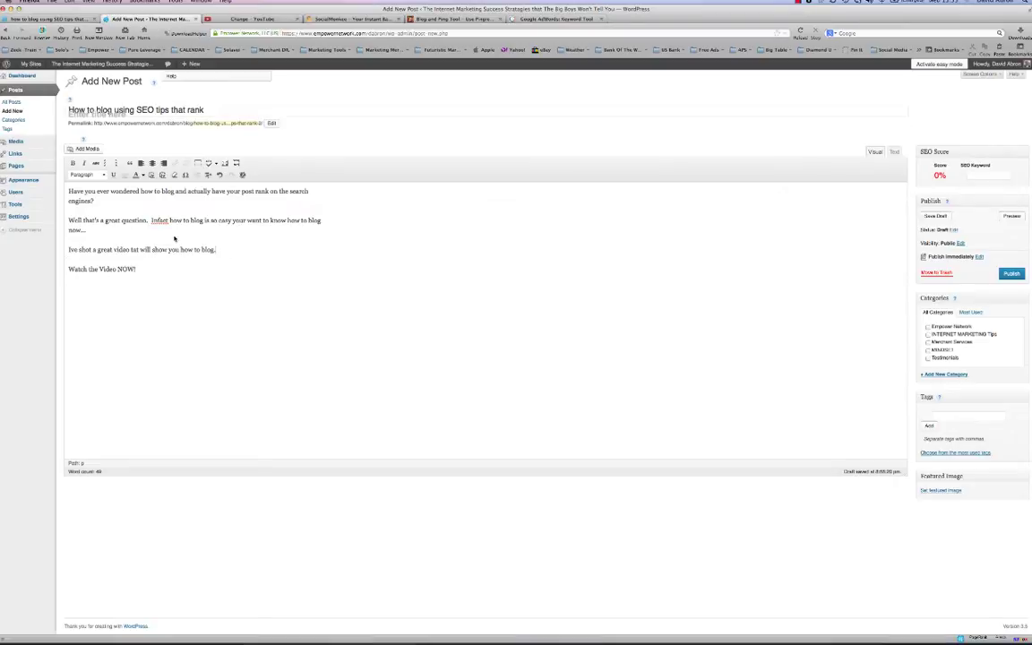
- Make the 'Watch the Video NOW!' line bold and red, then go to the YouTube page
{"action": "left_click_drag", "start_coordinate": [68, 269], "coordinate": [171, 316]}
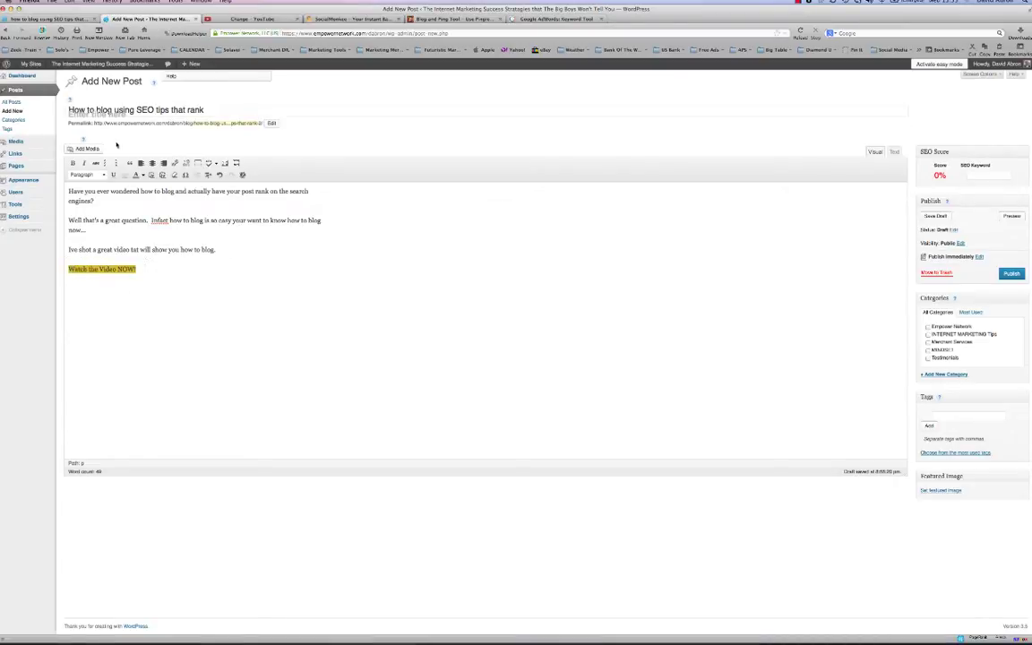
{"action": "left_click", "coordinate": [140, 176]}
{"action": "left_click", "coordinate": [140, 175]}
{"action": "left_click", "coordinate": [135, 199]}
{"action": "key", "text": "super+b"}
{"action": "left_click", "coordinate": [189, 270]}
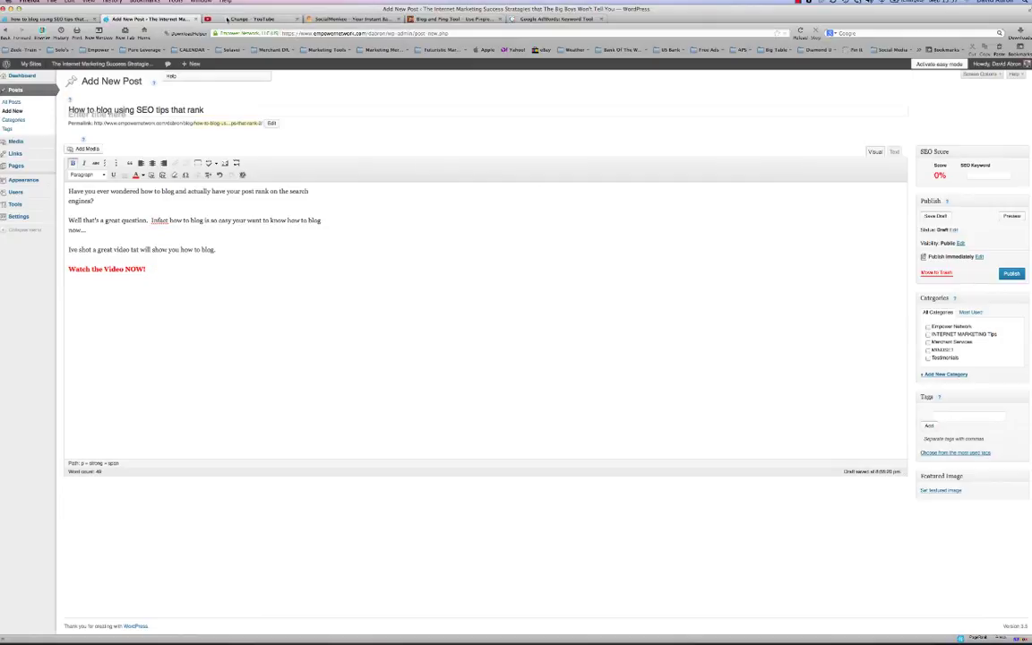
{"action": "left_click", "coordinate": [249, 18]}
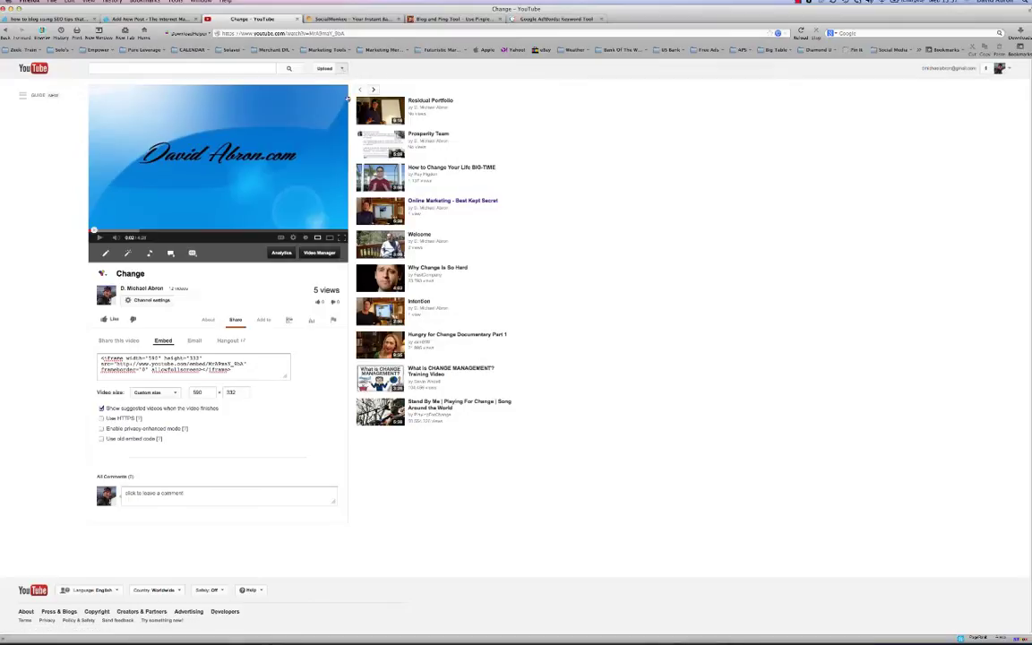
- Open the Change video from my uploads and show its embed code
{"action": "left_click", "coordinate": [344, 72]}
{"action": "left_click", "coordinate": [300, 98]}
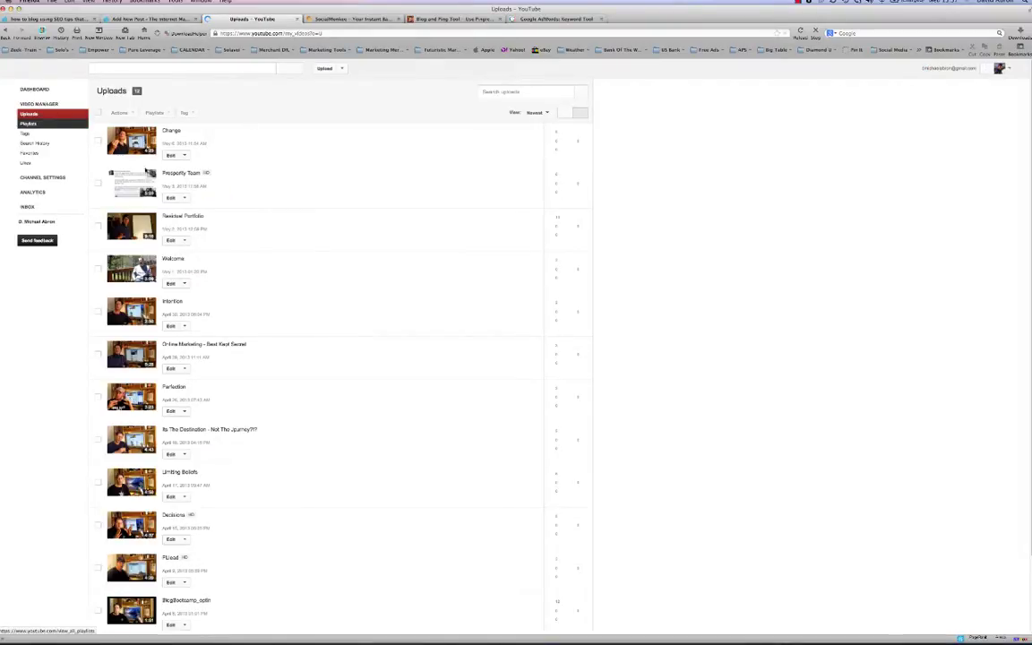
{"action": "left_click", "coordinate": [260, 163]}
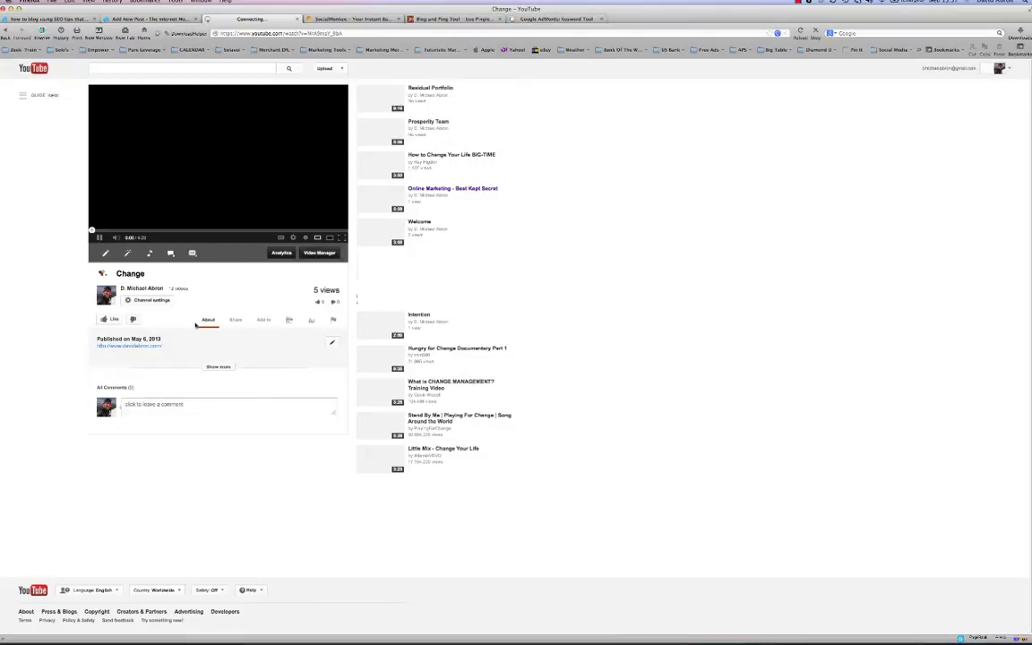
{"action": "left_click", "coordinate": [237, 323]}
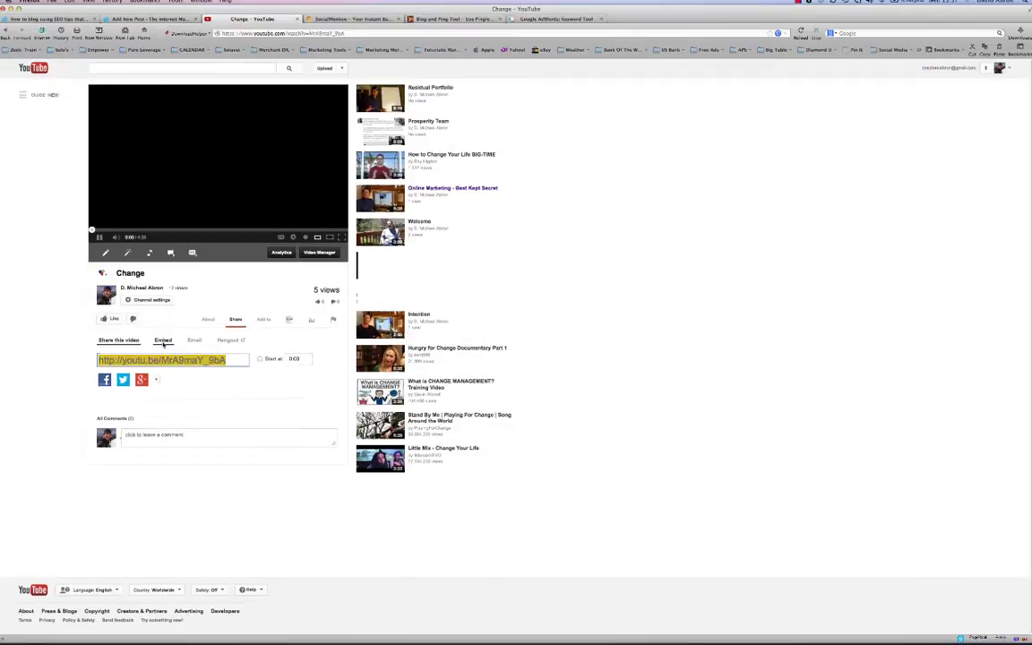
{"action": "left_click", "coordinate": [164, 341]}
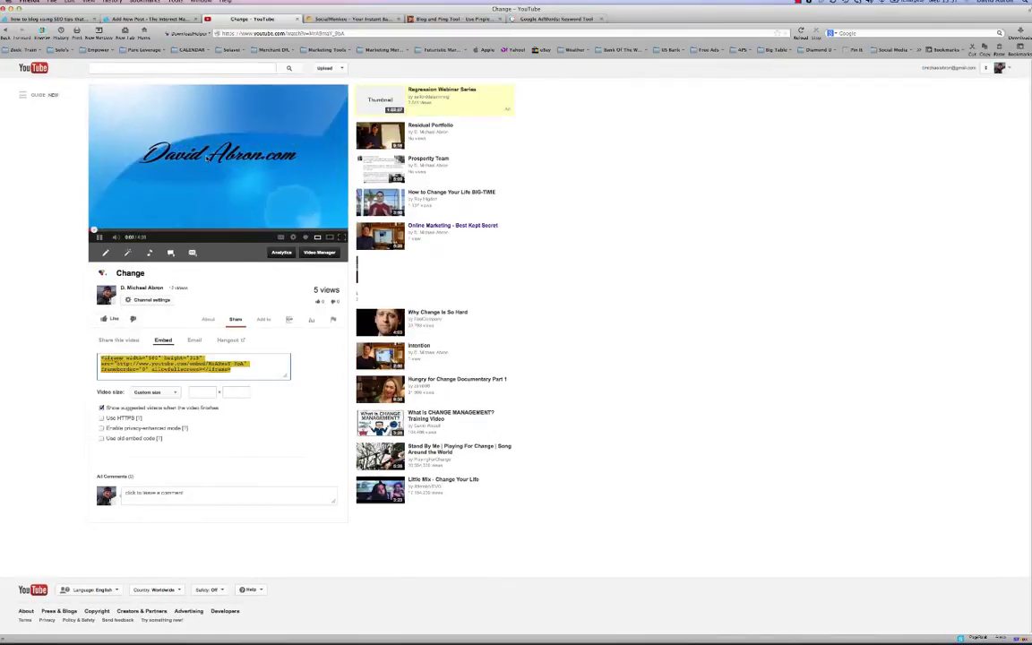
- Set a custom 560 × 332 embed size, copy the embed code, and return to WordPress
{"action": "left_click", "coordinate": [99, 237]}
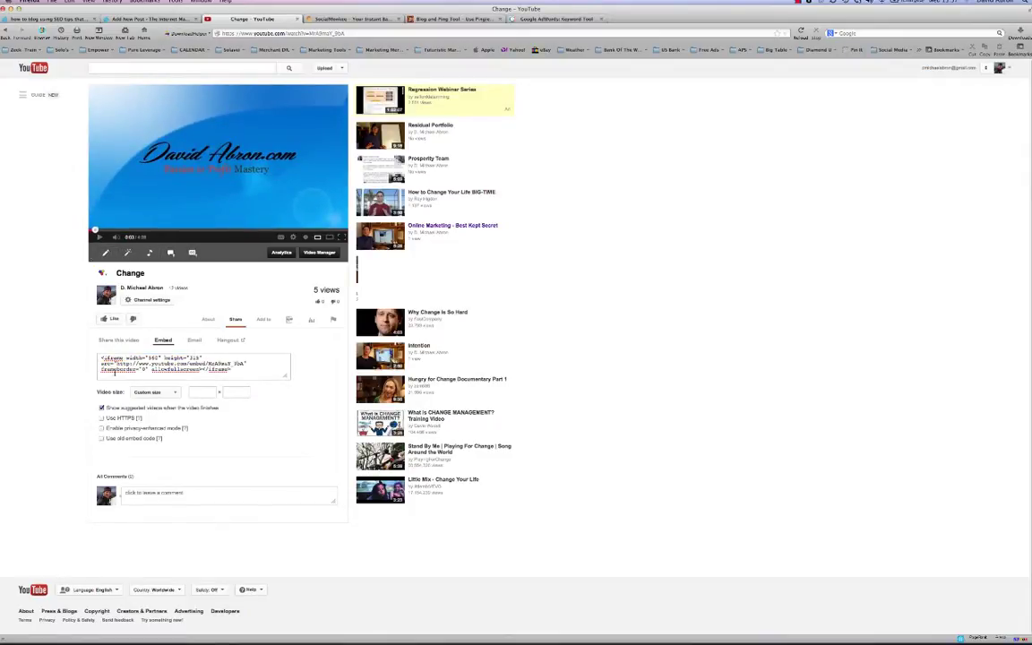
{"action": "left_click", "coordinate": [153, 393]}
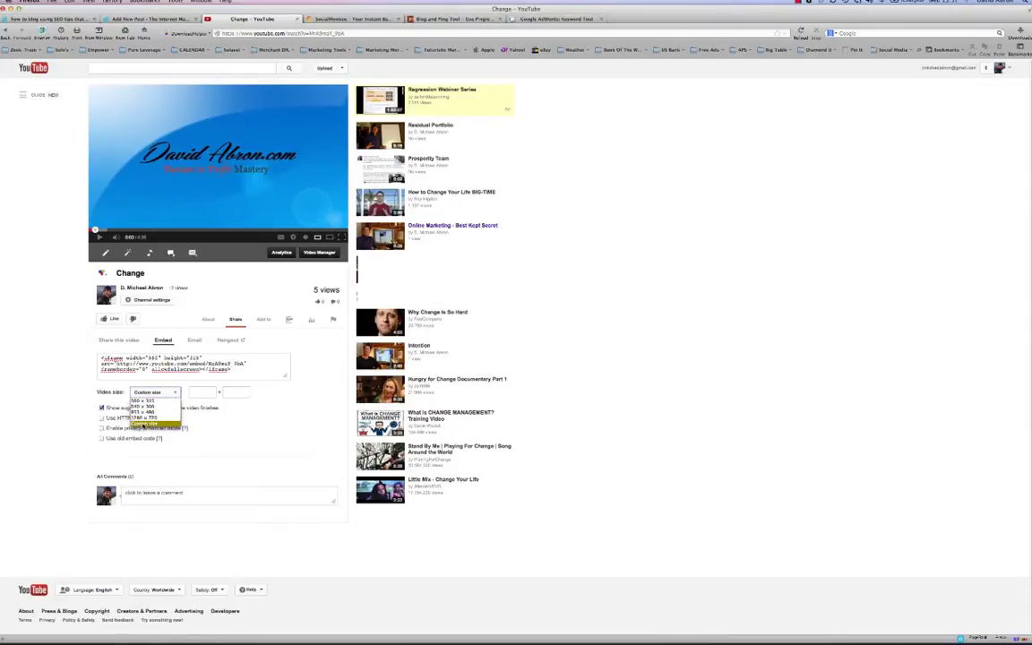
{"action": "left_click", "coordinate": [144, 423]}
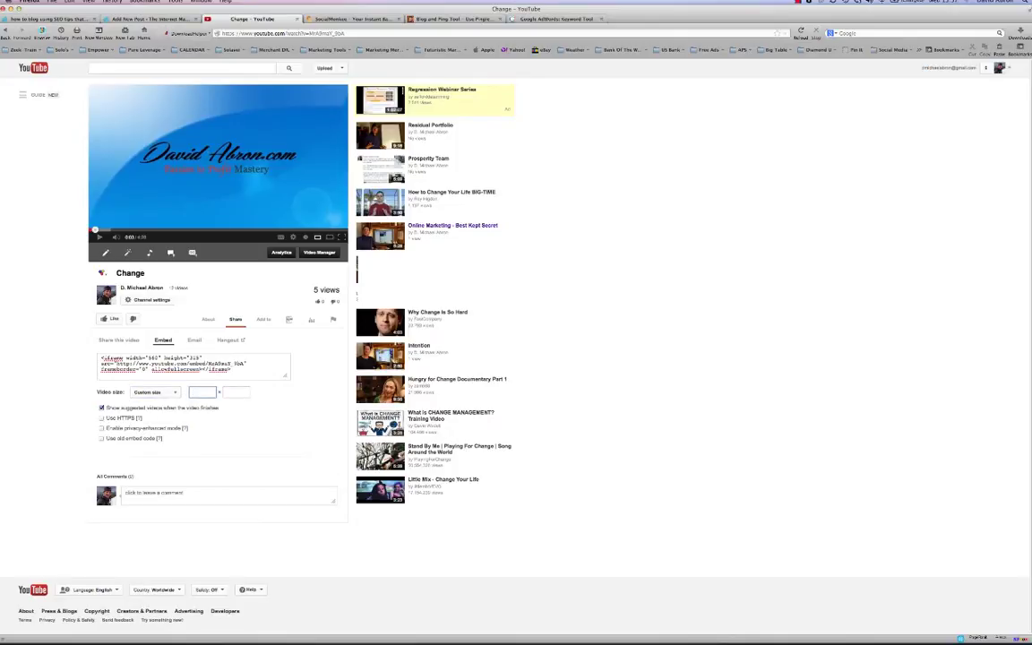
{"action": "type", "text": "560"}
{"action": "key", "text": "Tab"}
{"action": "left_click", "coordinate": [232, 369]}
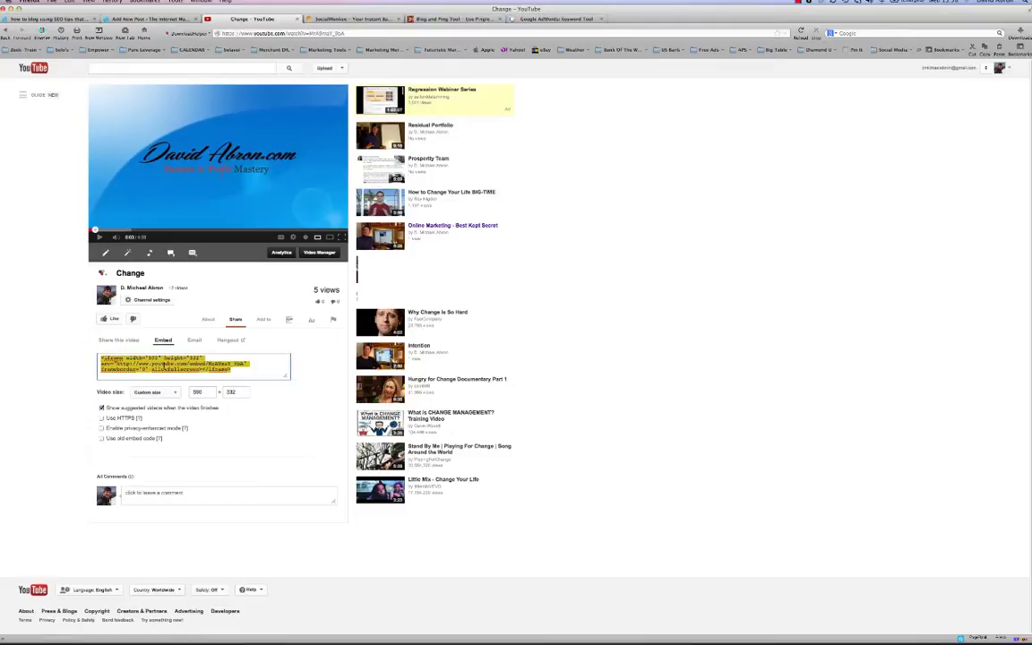
{"action": "right_click", "coordinate": [165, 364]}
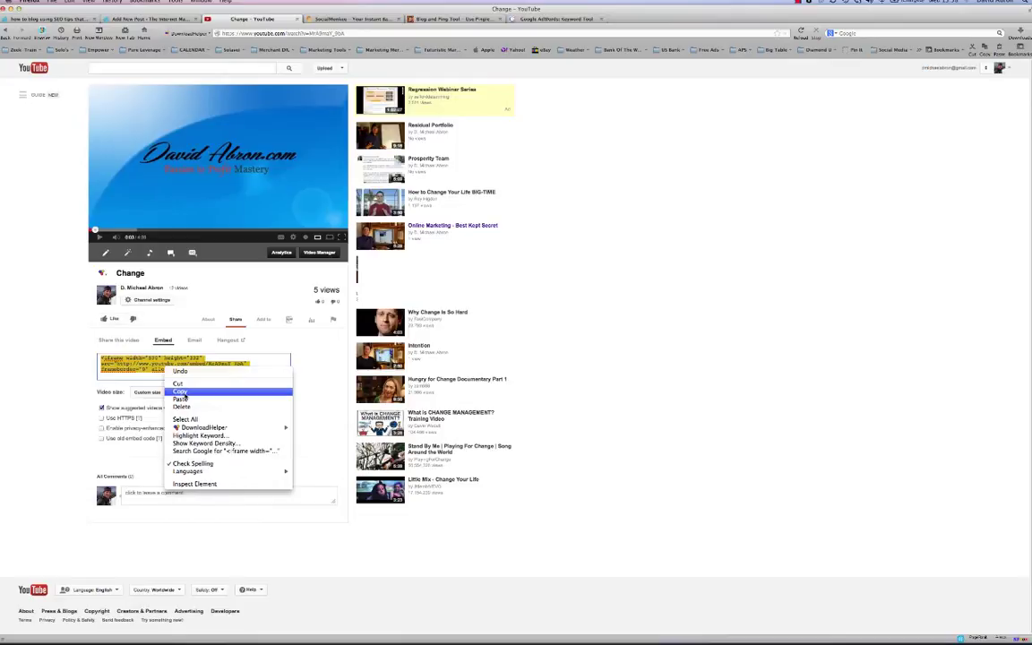
{"action": "left_click", "coordinate": [182, 392]}
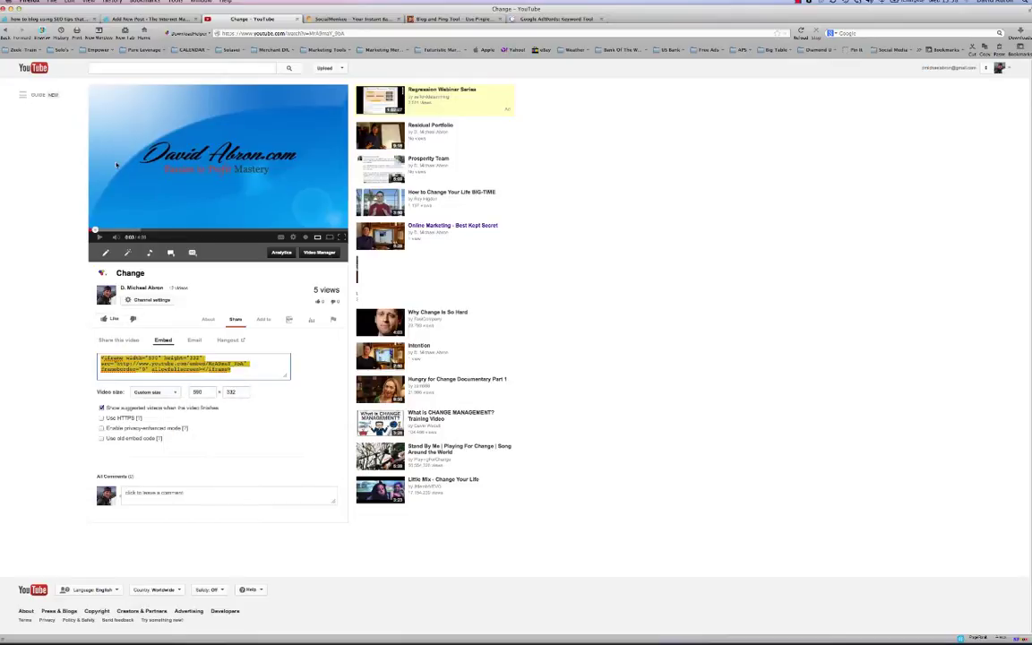
{"action": "left_click", "coordinate": [154, 20]}
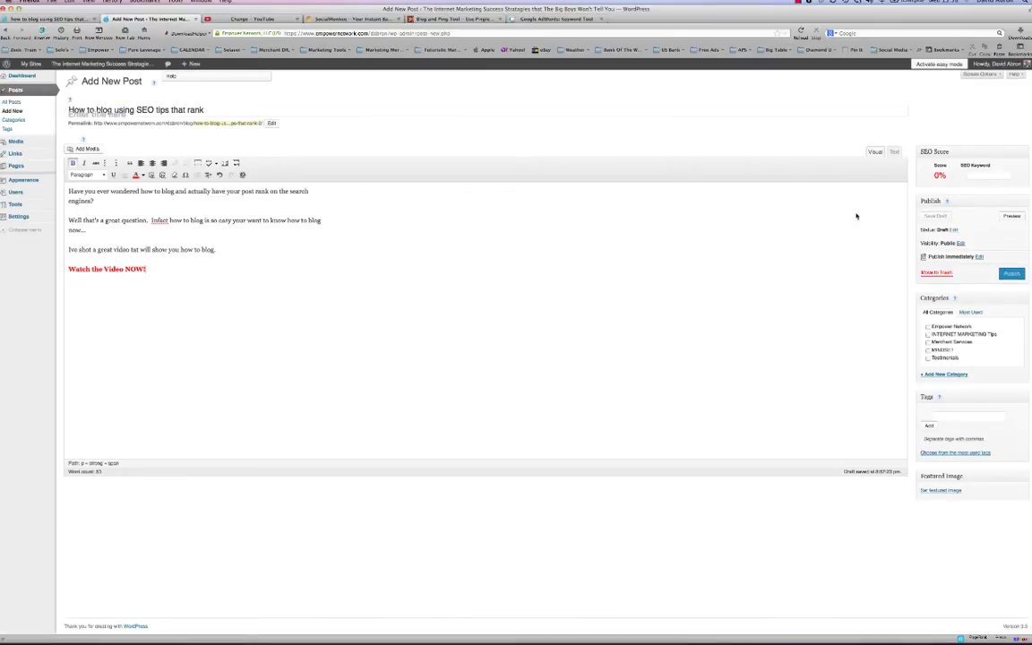
- Paste the YouTube embed code in the HTML view and append ?autoplay=1 to the video URL
{"action": "left_click", "coordinate": [894, 153]}
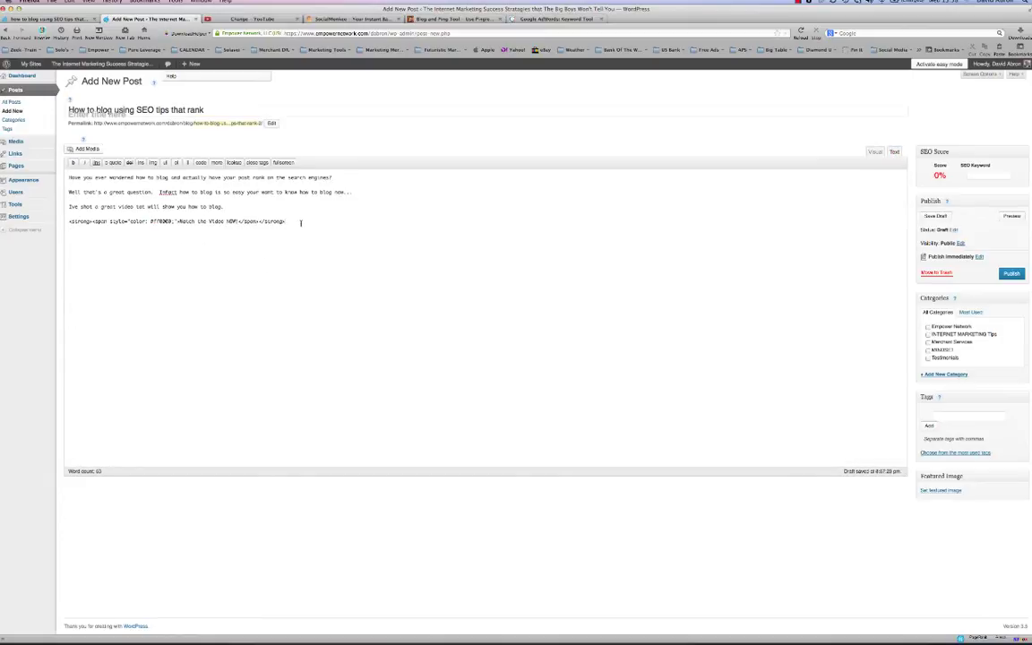
{"action": "right_click", "coordinate": [71, 231]}
{"action": "left_click", "coordinate": [87, 264]}
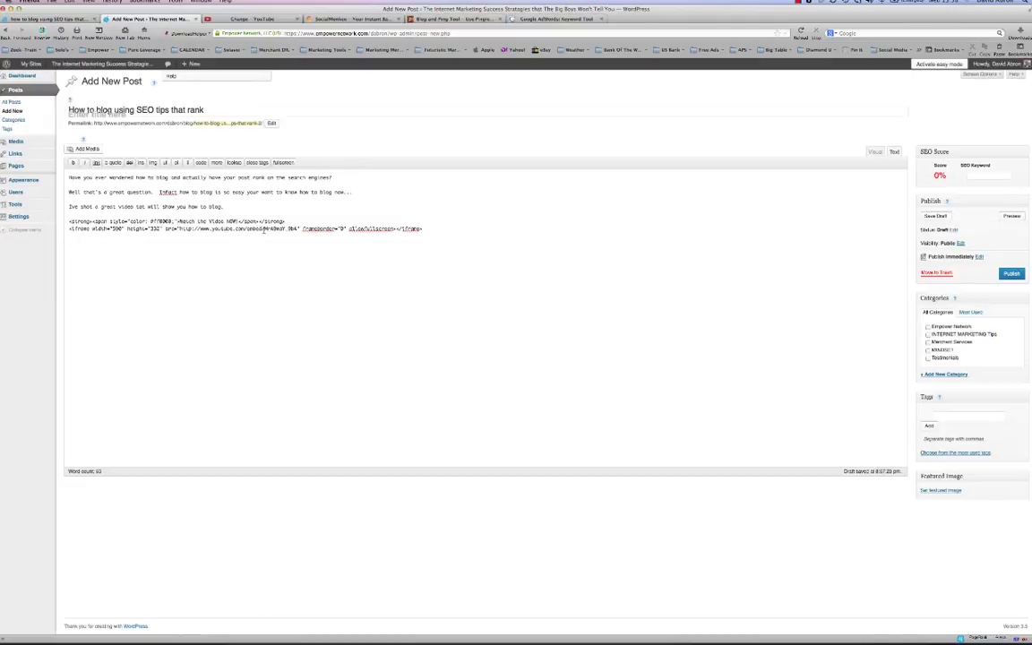
{"action": "left_click_drag", "start_coordinate": [264, 230], "coordinate": [298, 229]}
{"action": "left_click", "coordinate": [296, 229]}
{"action": "double_click", "coordinate": [277, 228]}
{"action": "left_click", "coordinate": [298, 235]}
{"action": "type", "text": "?autoplay=1"}
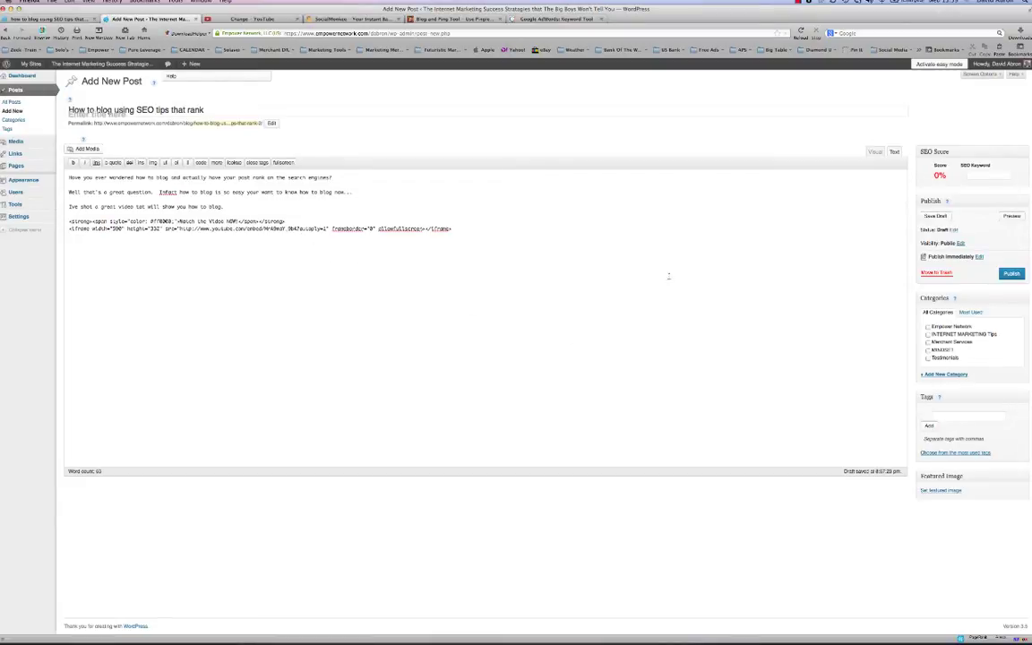
{"action": "left_click", "coordinate": [875, 151]}
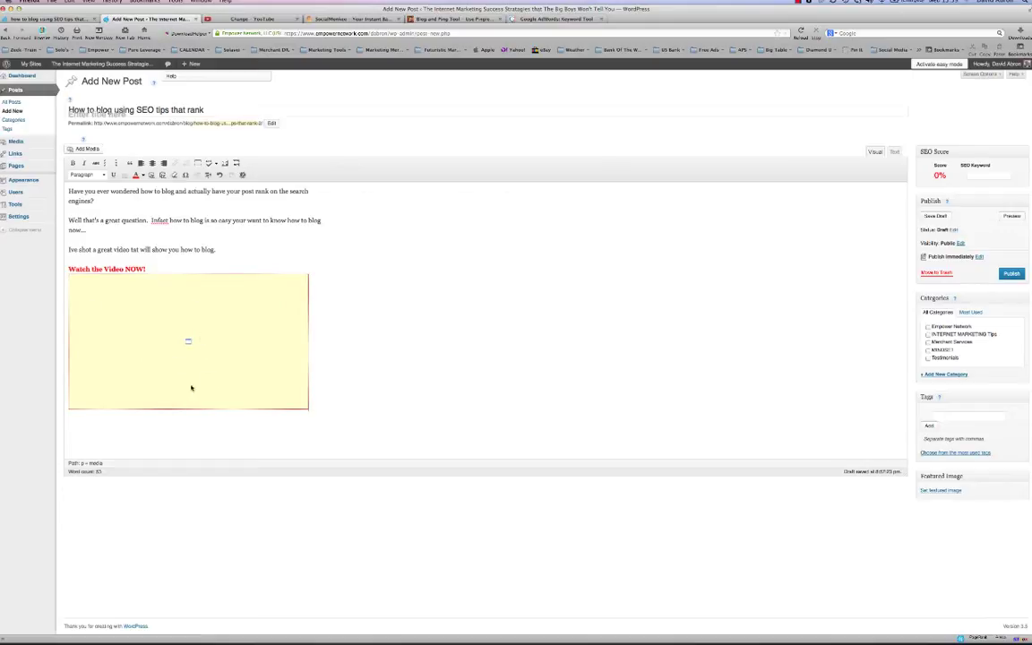
- Add 'more text that is very keyword rich.......' below the video, correcting 'kwyword' to 'keyword'
{"action": "key", "text": "Return"}
{"action": "type", "text": "more text that is very kwyword ric"}
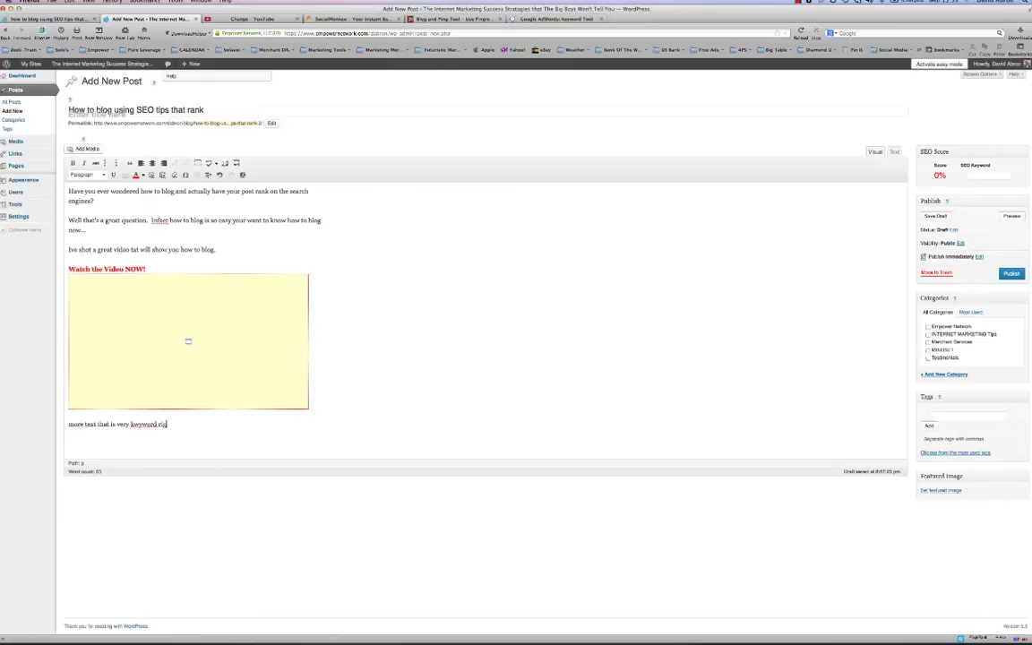
{"action": "type", "text": "h........"}
{"action": "right_click", "coordinate": [138, 424]}
{"action": "left_click", "coordinate": [159, 430]}
{"action": "left_click_drag", "start_coordinate": [69, 191], "coordinate": [97, 202]}
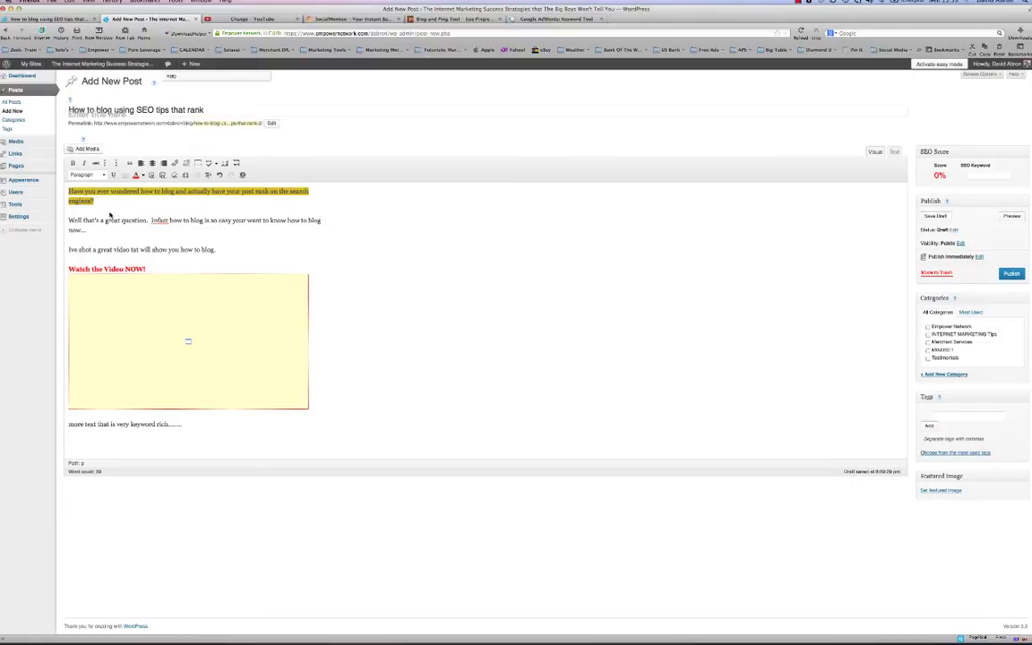
- Format the opening question about ranking on the search engines as Heading 2
{"action": "left_click", "coordinate": [104, 175]}
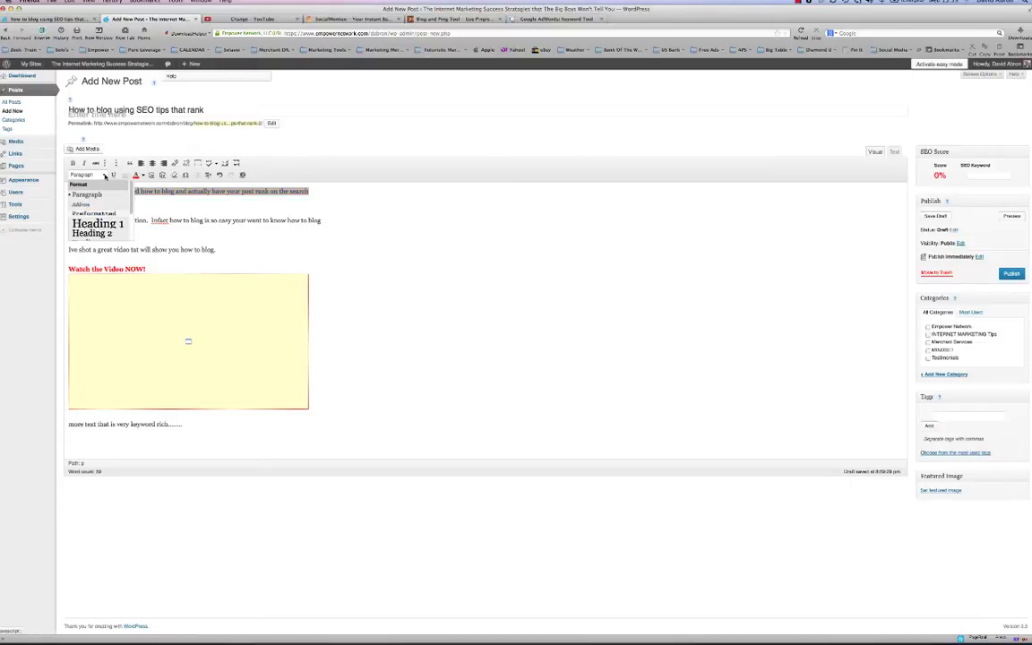
{"action": "left_click", "coordinate": [101, 234]}
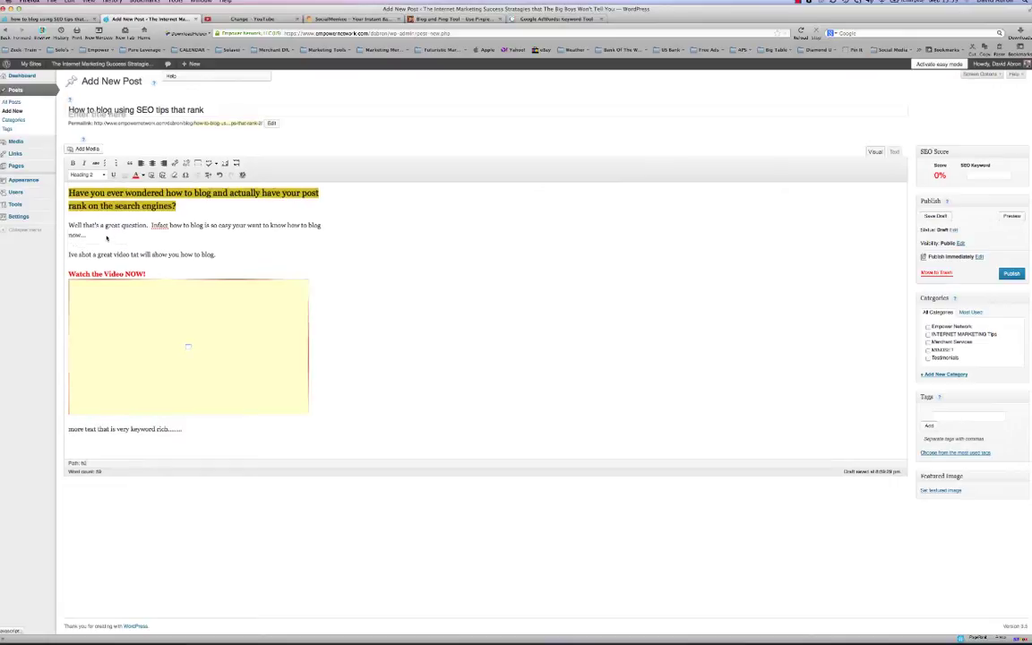
{"action": "left_click", "coordinate": [177, 207]}
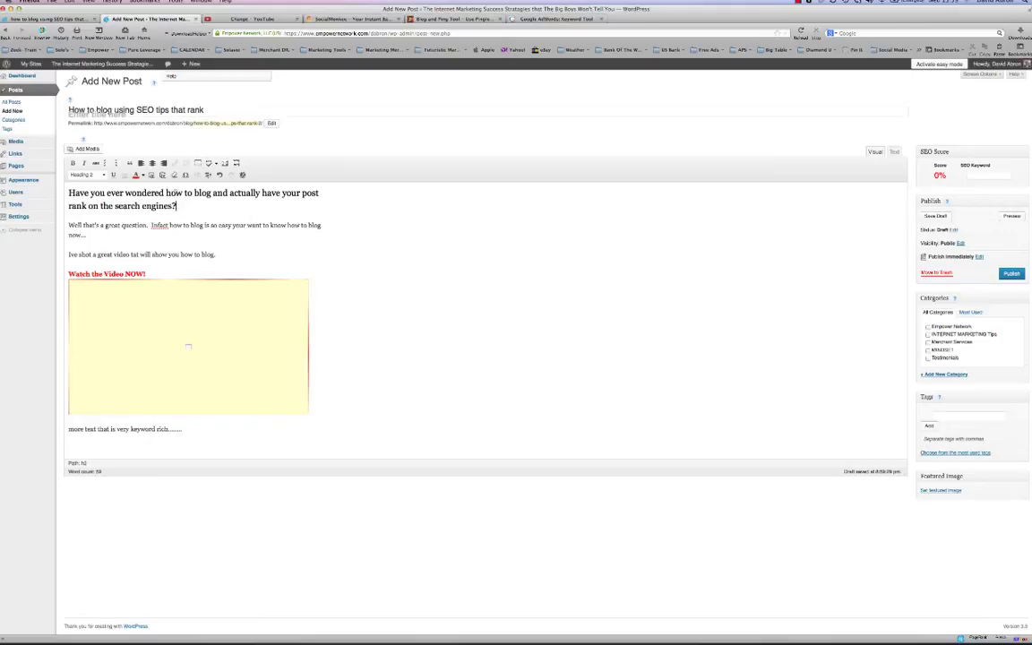
{"action": "left_click_drag", "start_coordinate": [165, 194], "coordinate": [212, 193]}
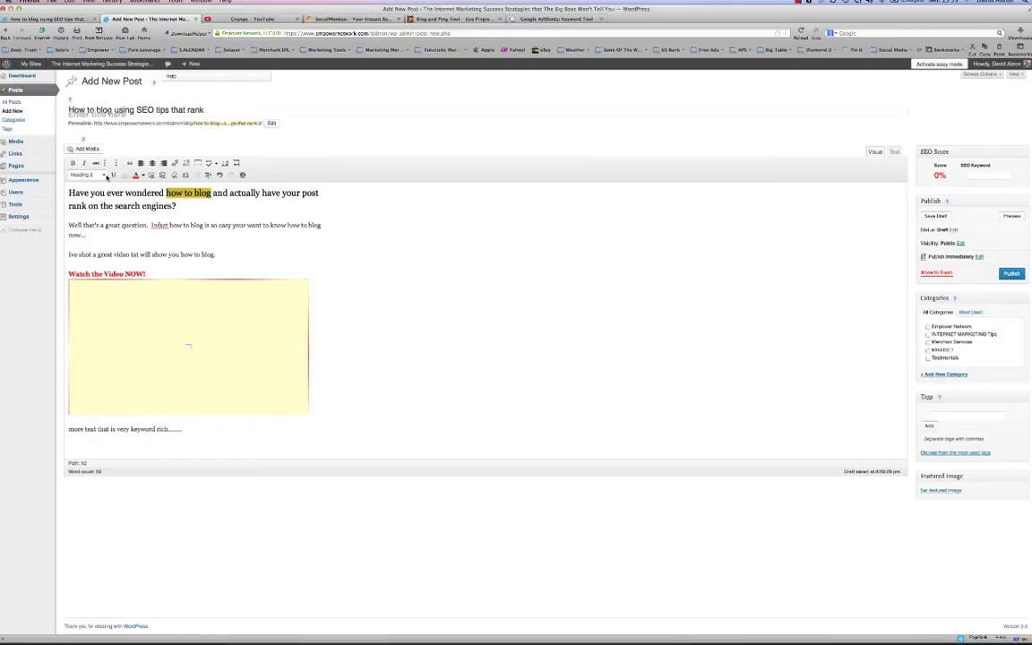
- Bold 'how to blog' in the heading and italicize it in the second paragraph
{"action": "left_click", "coordinate": [72, 163]}
{"action": "left_click", "coordinate": [322, 225]}
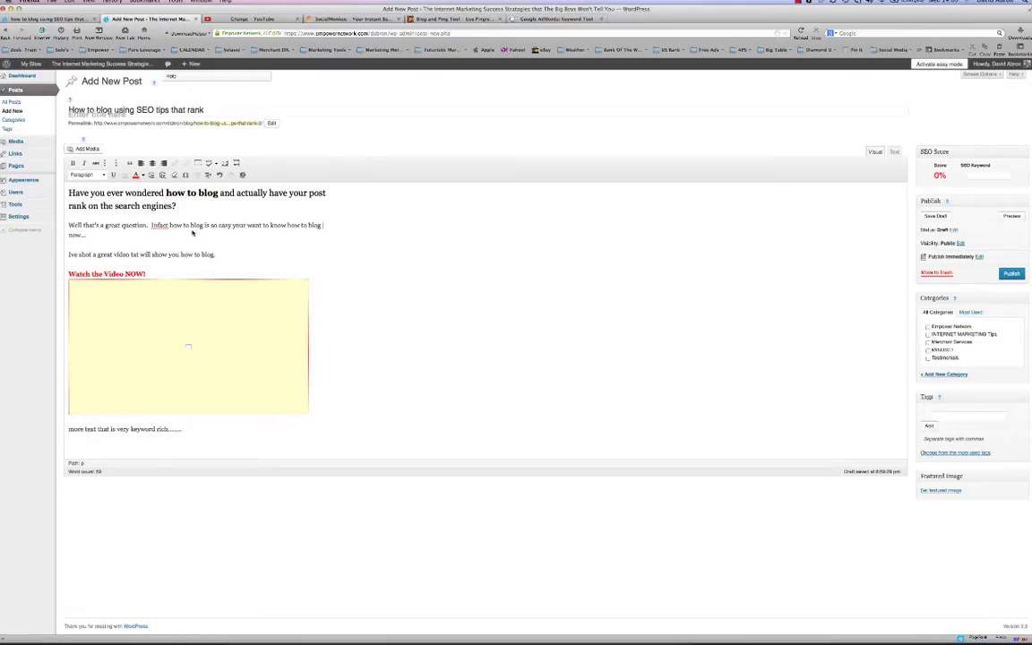
{"action": "left_click_drag", "start_coordinate": [169, 225], "coordinate": [204, 225]}
{"action": "left_click", "coordinate": [83, 163]}
{"action": "left_click", "coordinate": [385, 255]}
{"action": "left_click_drag", "start_coordinate": [287, 225], "coordinate": [320, 225]}
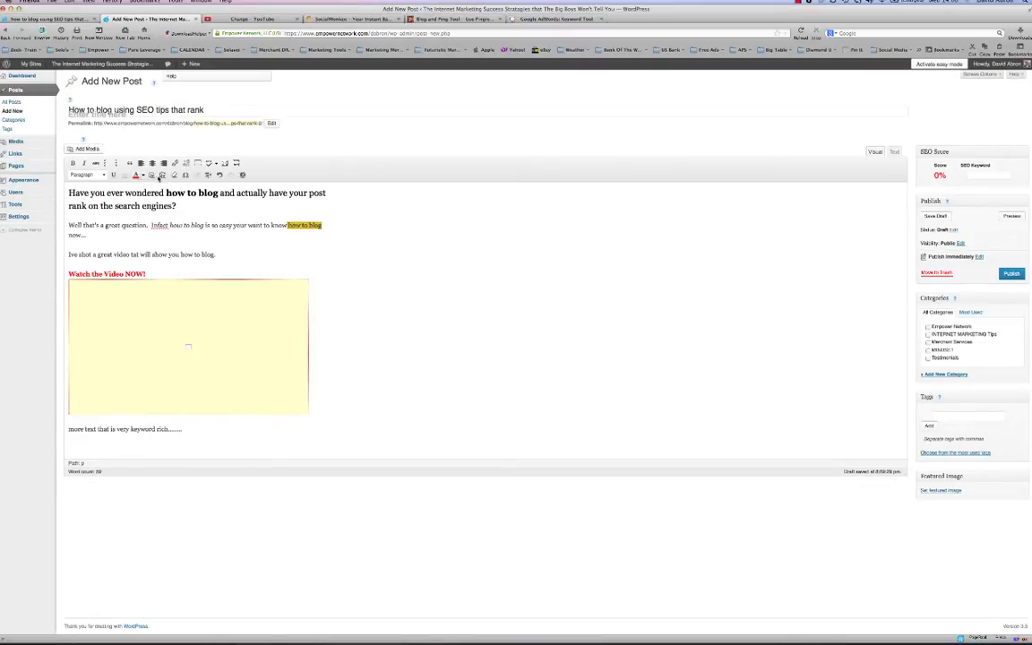
{"action": "left_click", "coordinate": [308, 259]}
{"action": "left_click", "coordinate": [228, 255]}
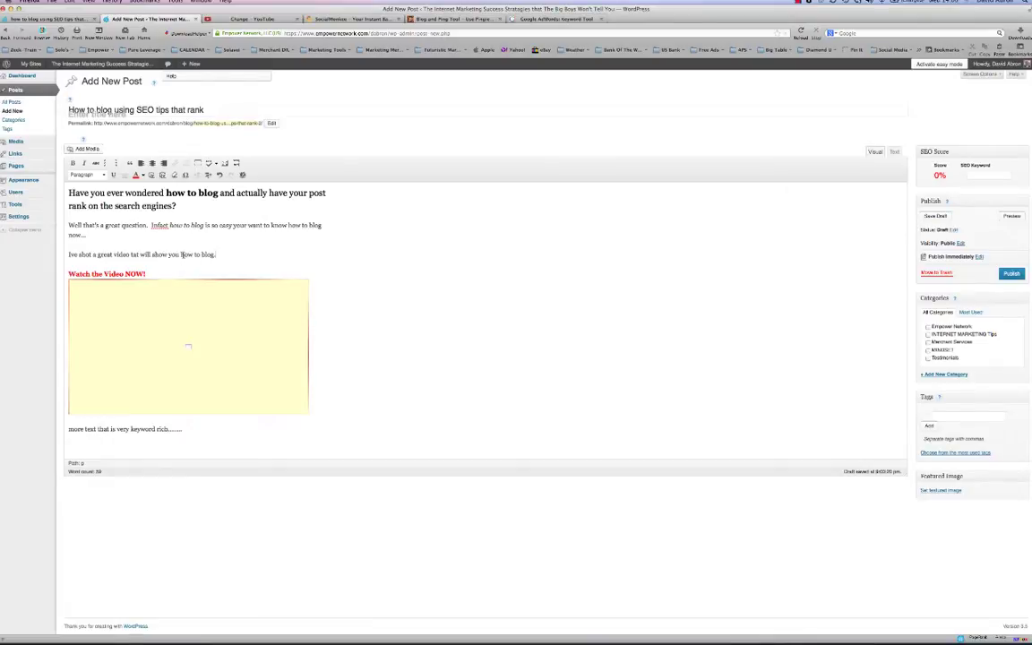
- Bold 'how to blog' in the video sentence
{"action": "left_click_drag", "start_coordinate": [180, 255], "coordinate": [213, 255]}
{"action": "left_click", "coordinate": [73, 163]}
{"action": "left_click", "coordinate": [291, 265]}
{"action": "left_click_drag", "start_coordinate": [302, 33], "coordinate": [368, 33]}
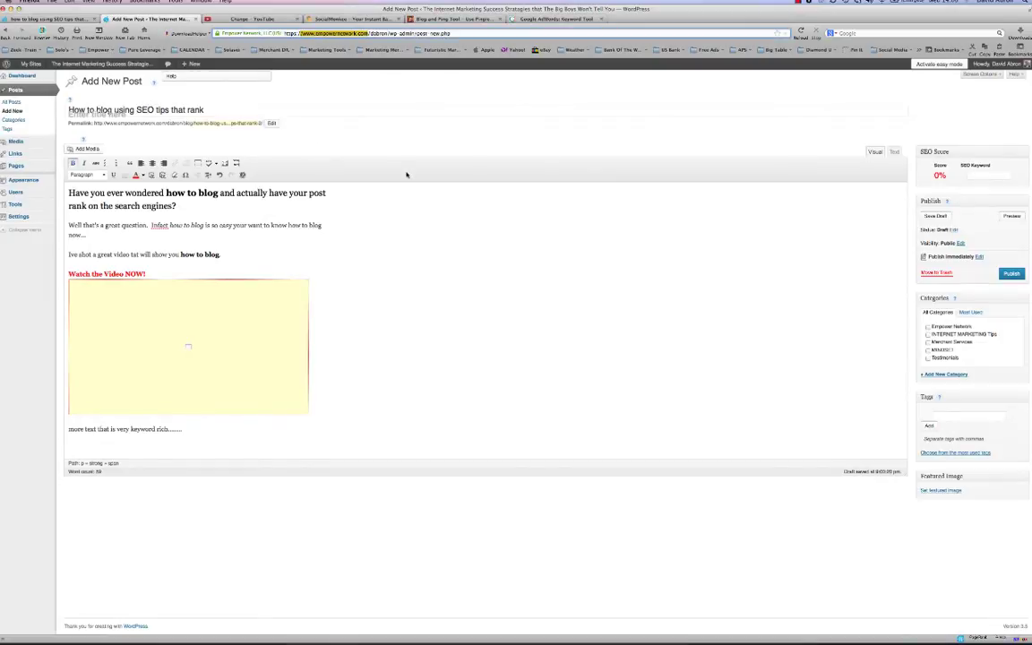
{"action": "left_click", "coordinate": [417, 90]}
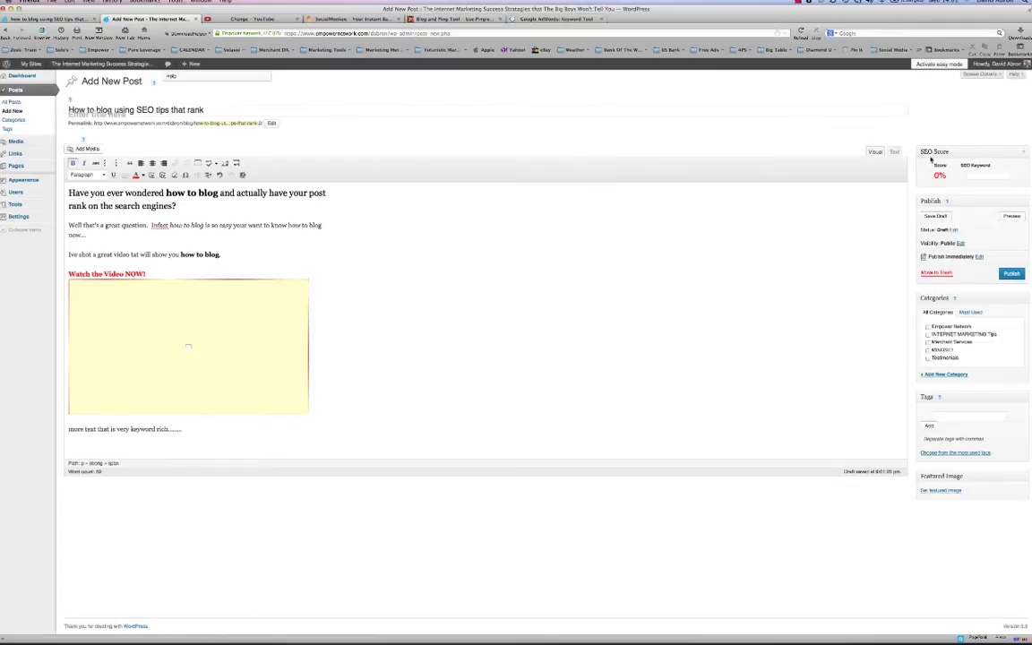
- Enter 'how to blog' as the SEO keyword and save, getting a 46.67% score with 6.67% density
{"action": "left_click", "coordinate": [981, 176]}
{"action": "type", "text": "how to blog"}
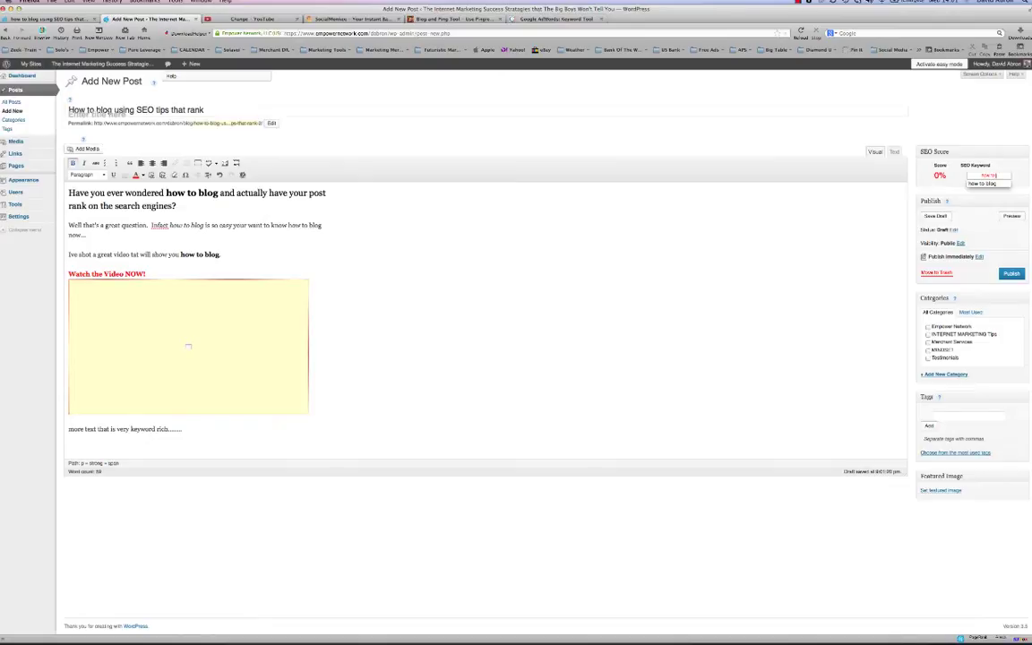
{"action": "key", "text": "Return"}
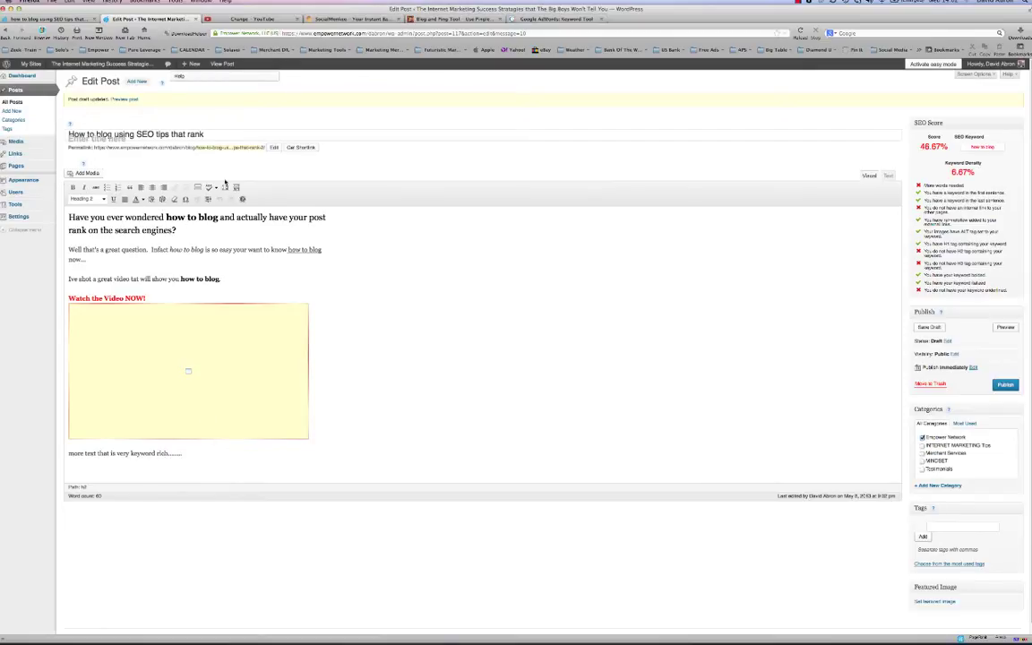
- Publish the post and view its live page, selecting the post's web address
{"action": "left_click_drag", "start_coordinate": [180, 279], "coordinate": [220, 278]}
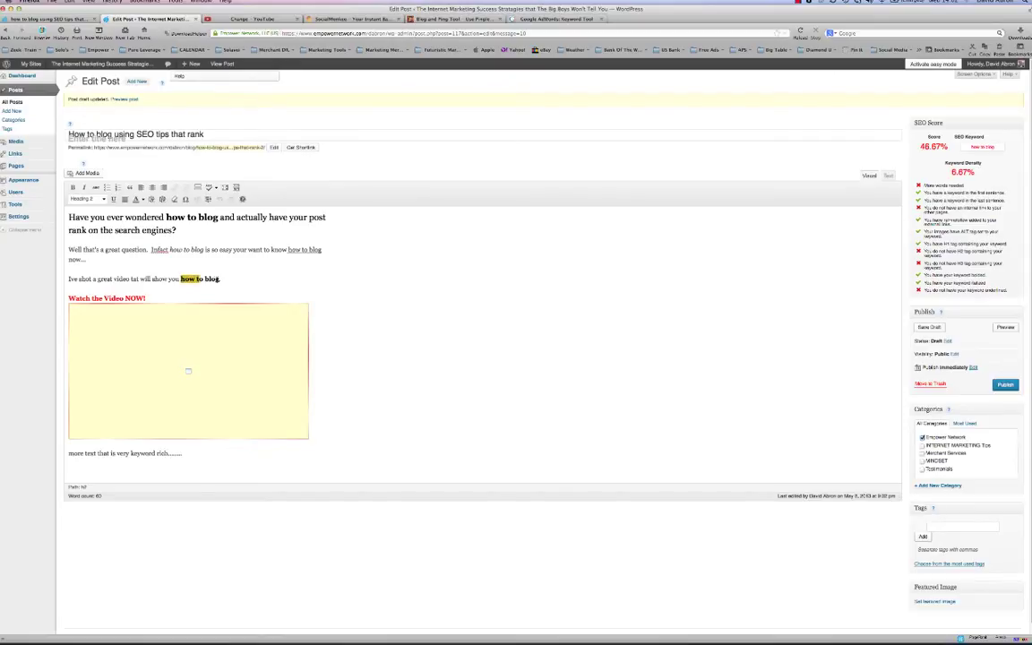
{"action": "left_click", "coordinate": [527, 268]}
{"action": "left_click", "coordinate": [930, 328]}
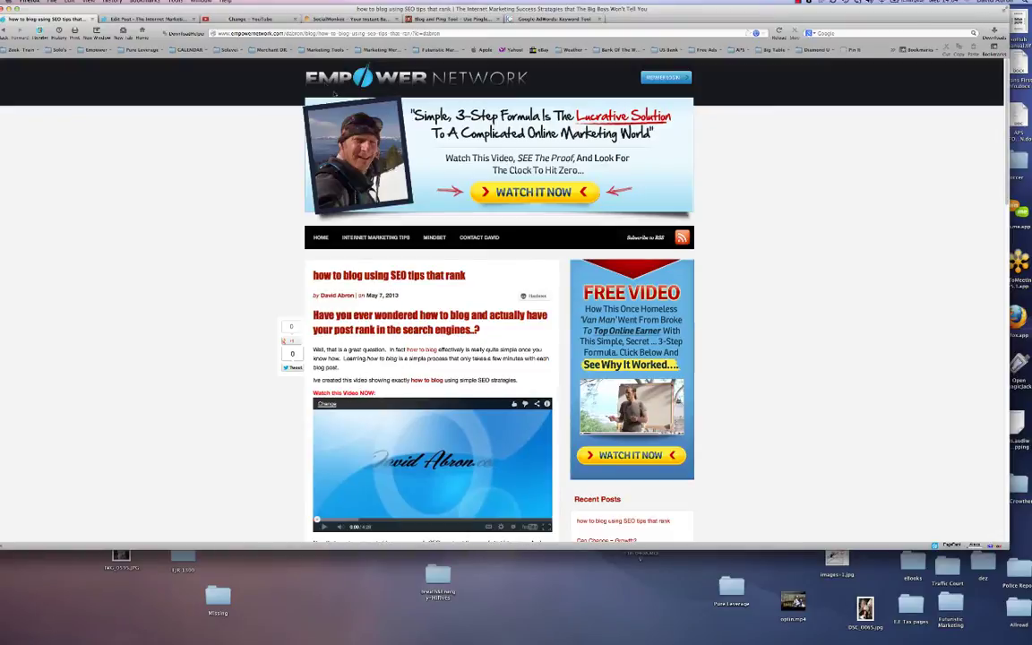
{"action": "left_click", "coordinate": [323, 33]}
{"action": "right_click", "coordinate": [326, 33]}
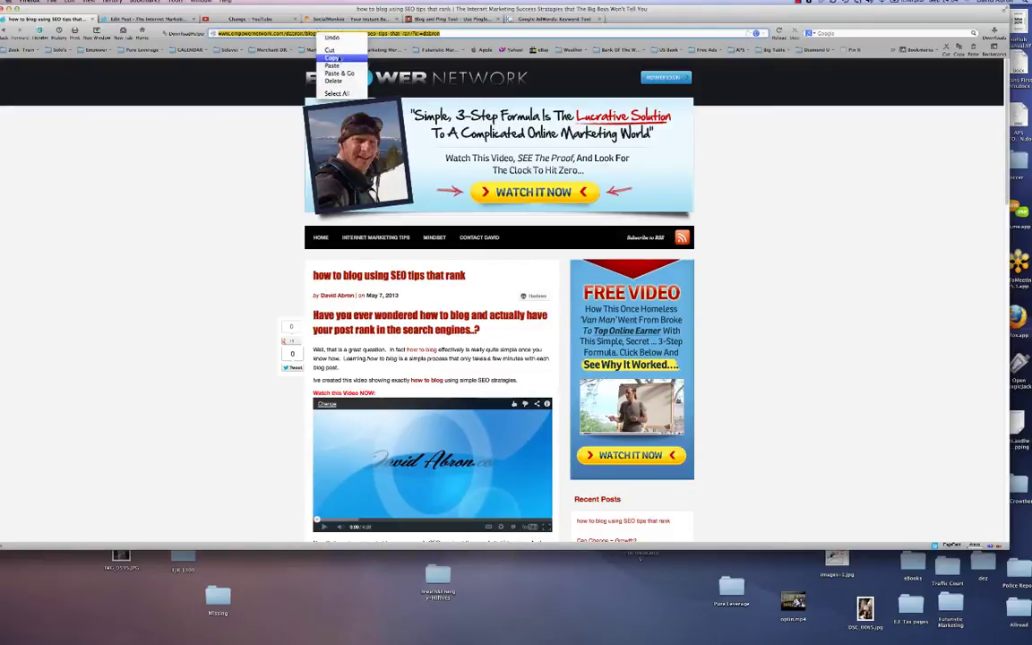
- Copy the live post's address and switch to the Social Monkee submission form
{"action": "left_click", "coordinate": [342, 57]}
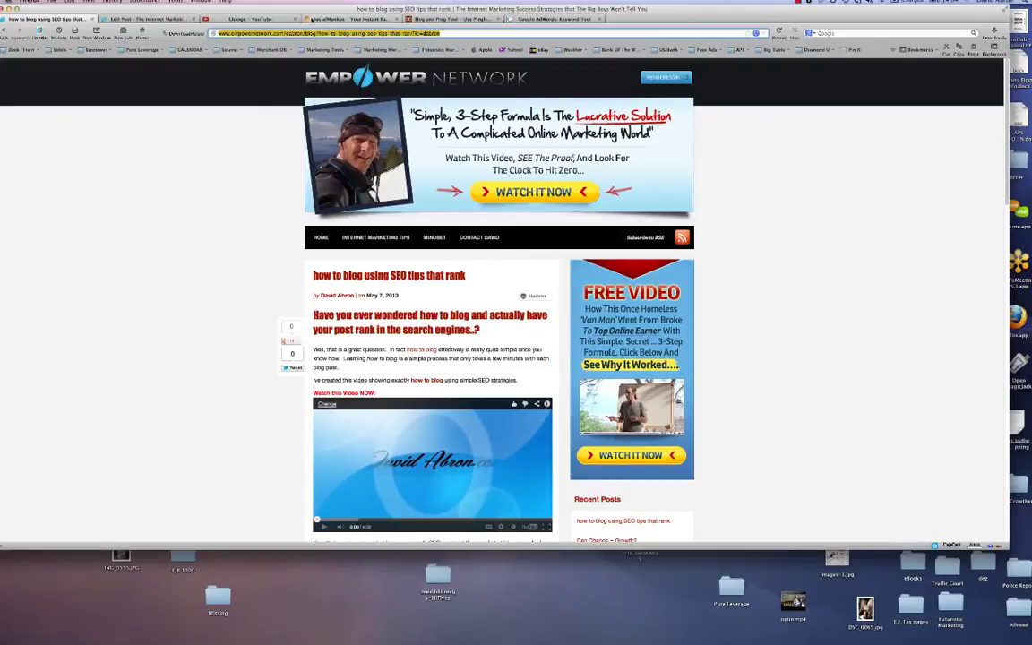
{"action": "left_click", "coordinate": [316, 19]}
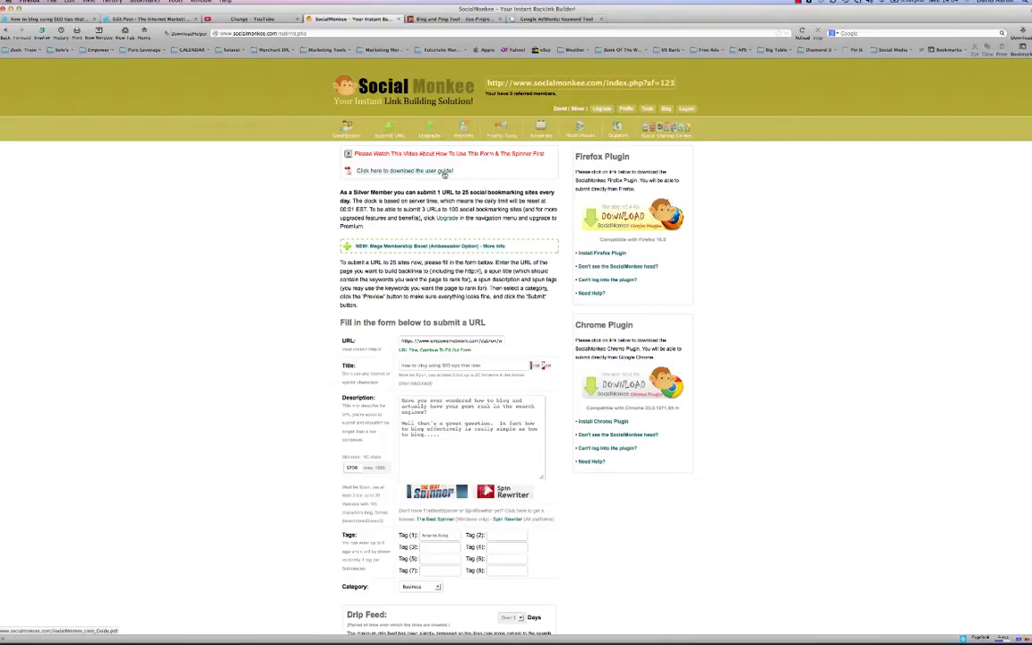
- Log in to Social Monkee from the Submit URL page
{"action": "left_click", "coordinate": [390, 131]}
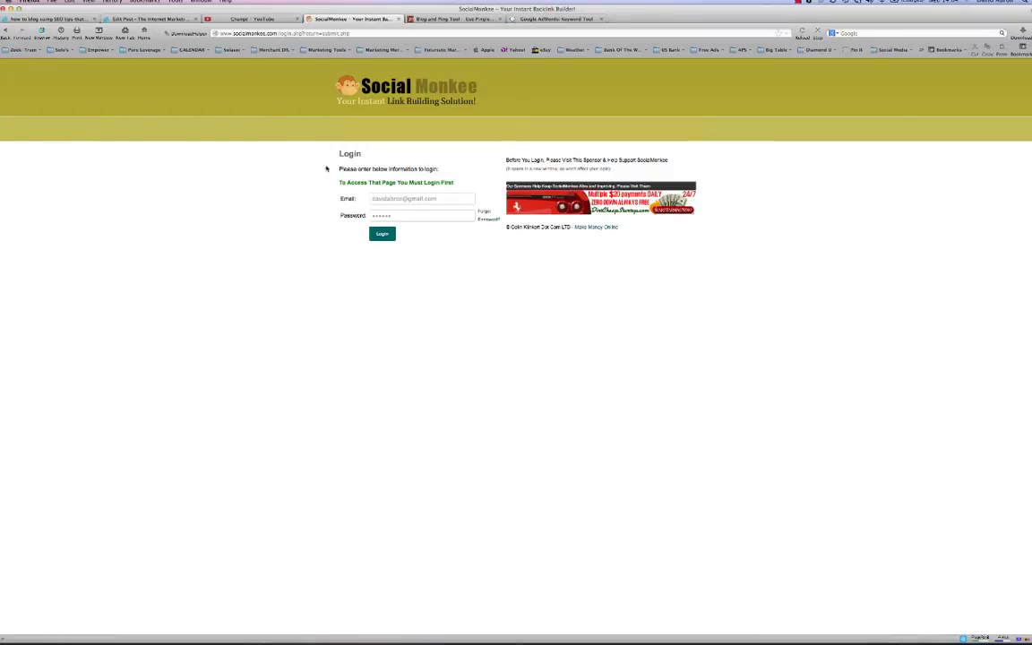
{"action": "left_click", "coordinate": [384, 237]}
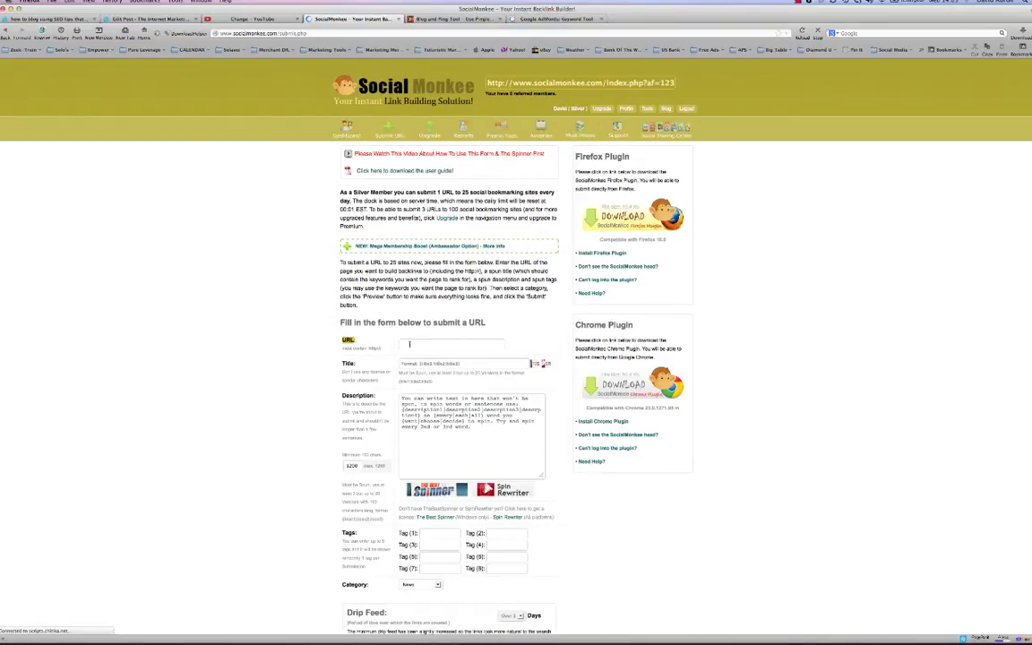
- Paste the post URL into URL and the title 'how to blog using SEO tips that rank' into Title
{"action": "right_click", "coordinate": [412, 347]}
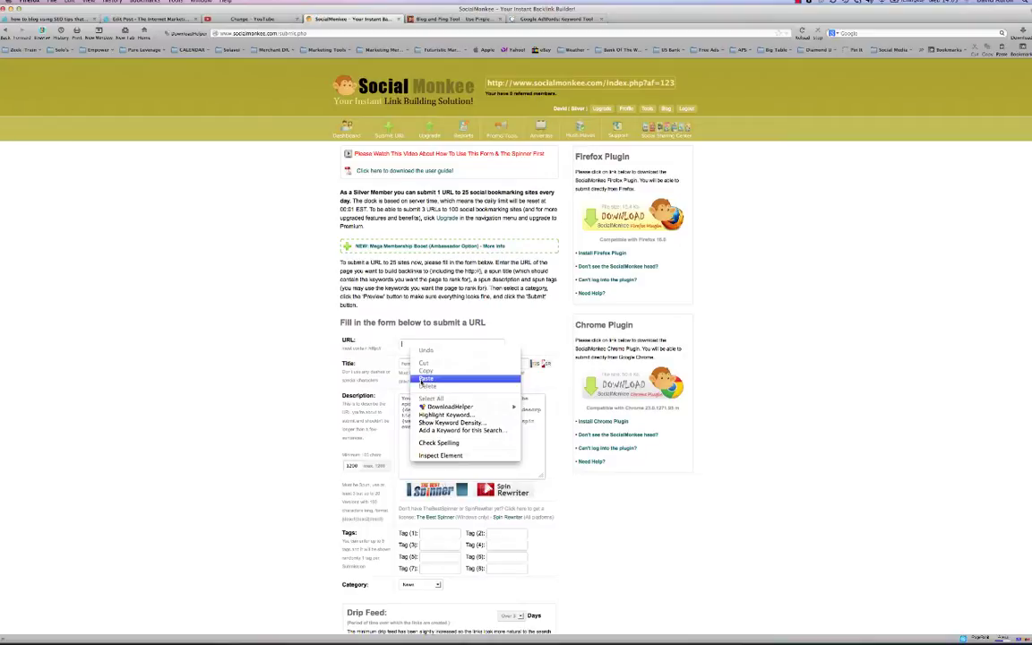
{"action": "left_click", "coordinate": [426, 380]}
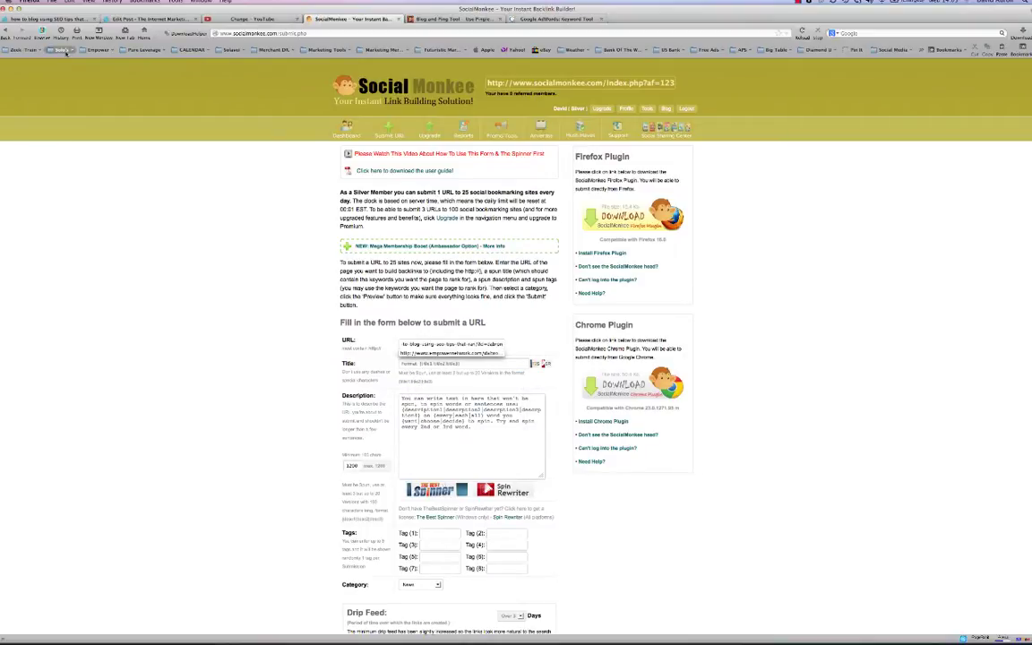
{"action": "left_click", "coordinate": [43, 20]}
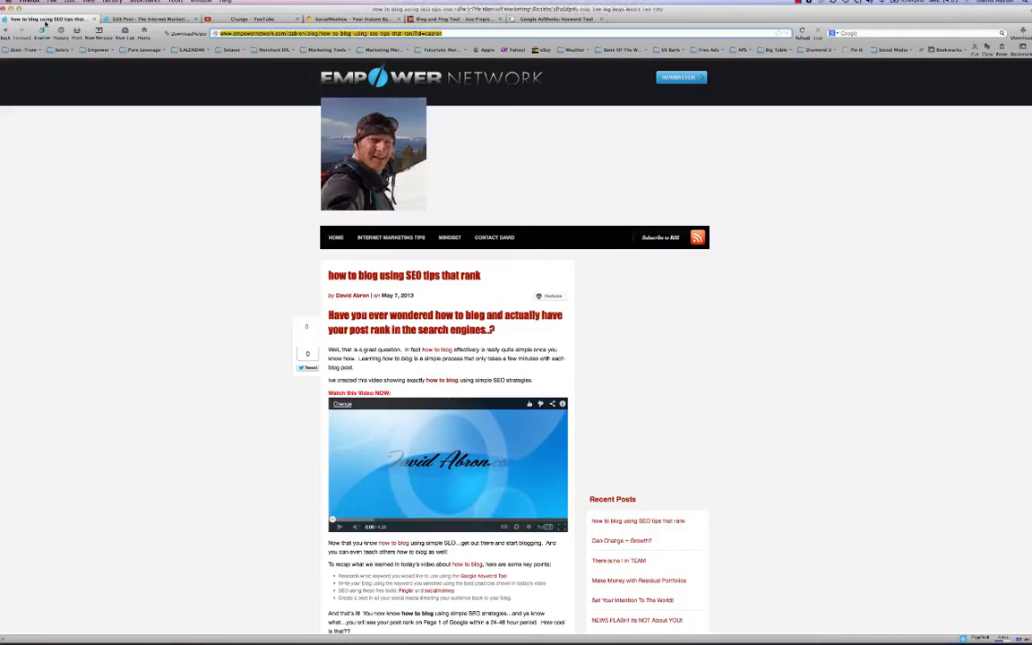
{"action": "left_click_drag", "start_coordinate": [328, 275], "coordinate": [481, 277]}
{"action": "right_click", "coordinate": [480, 281]}
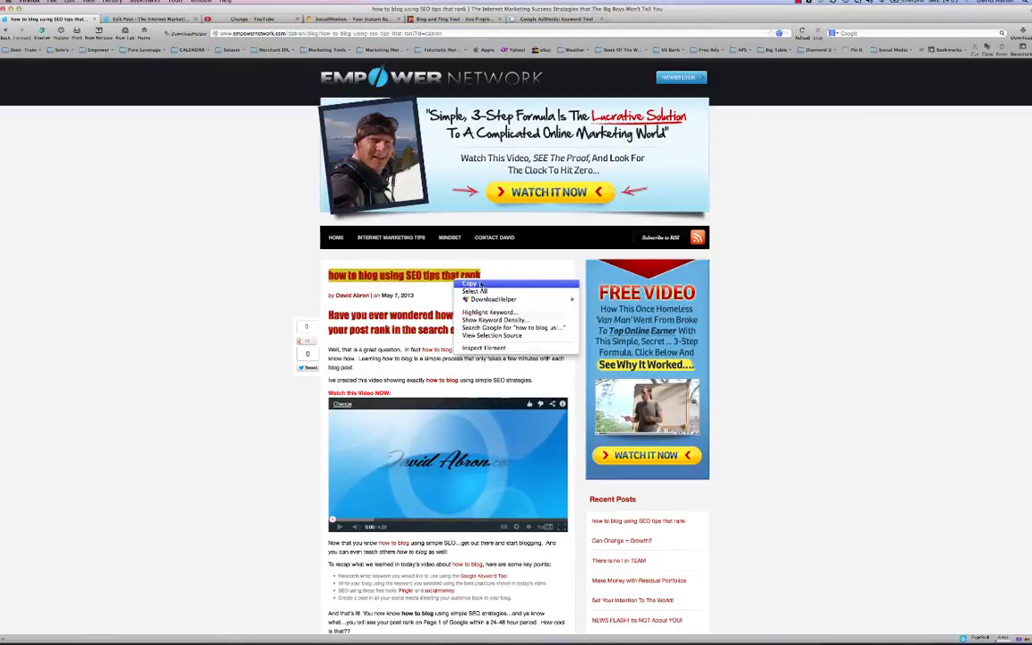
{"action": "left_click", "coordinate": [481, 283]}
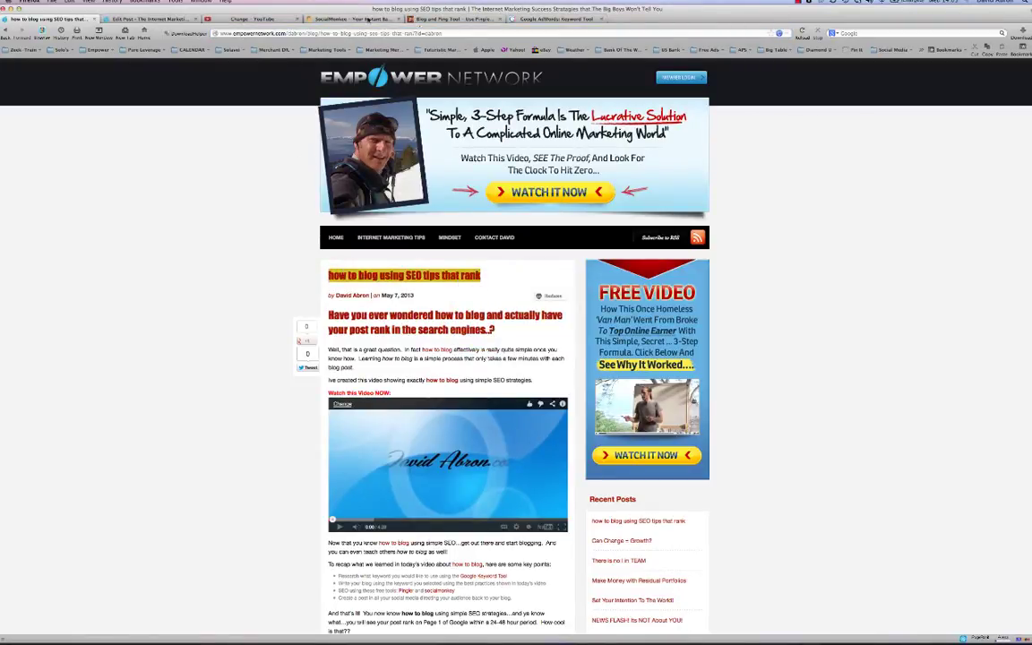
{"action": "left_click", "coordinate": [354, 18]}
{"action": "left_click", "coordinate": [437, 364]}
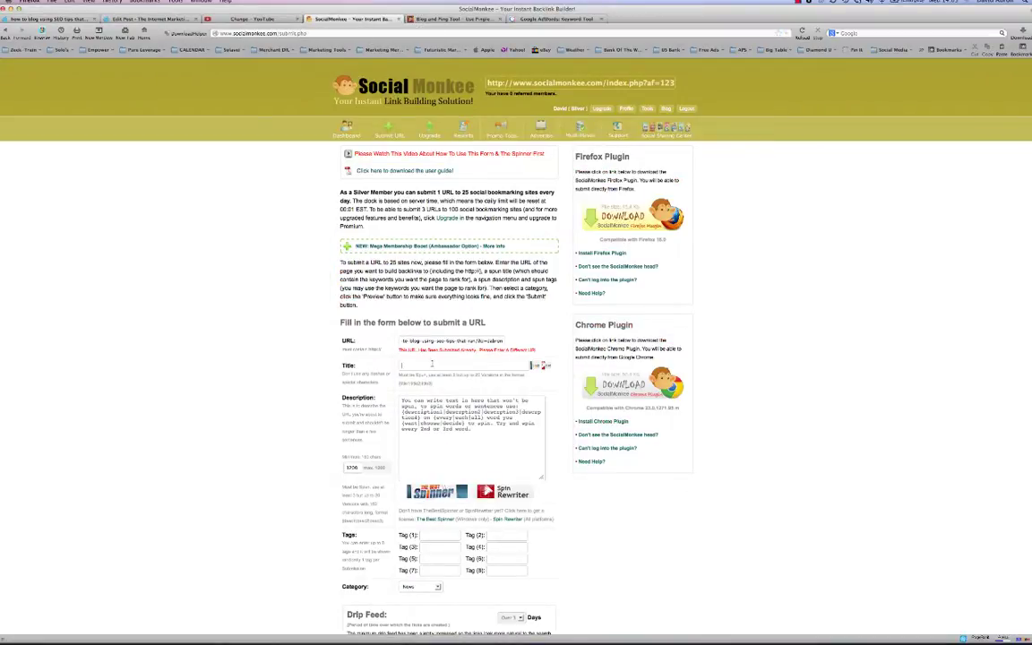
{"action": "right_click", "coordinate": [439, 364]}
{"action": "left_click", "coordinate": [451, 397]}
{"action": "key", "text": "Tab"}
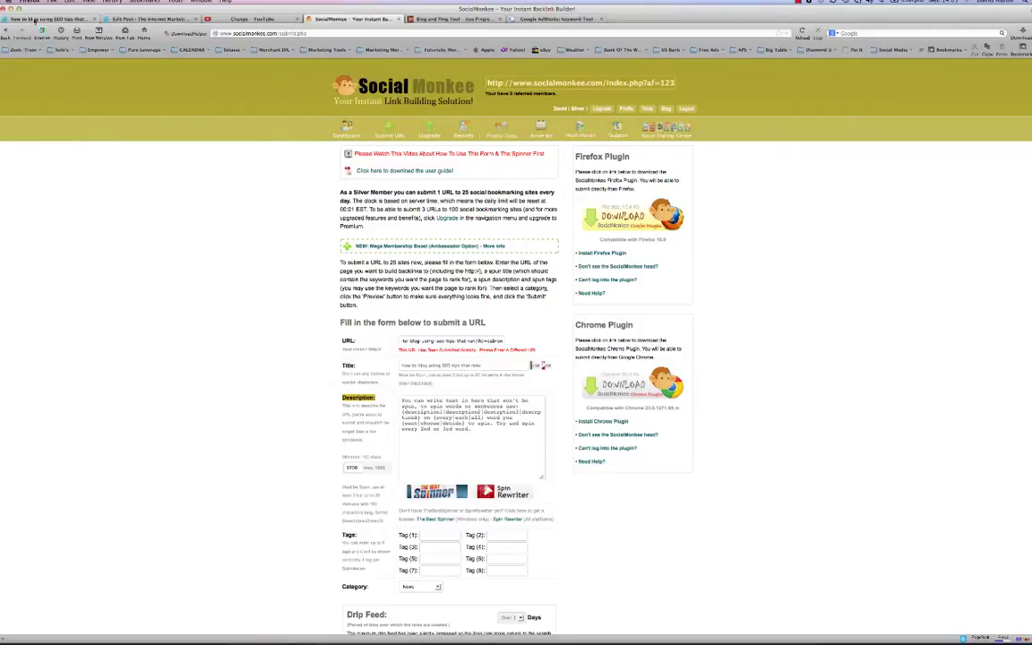
- Copy the post's opening heading and paragraphs into the Description field
{"action": "left_click", "coordinate": [34, 19]}
{"action": "left_click_drag", "start_coordinate": [327, 310], "coordinate": [540, 384]}
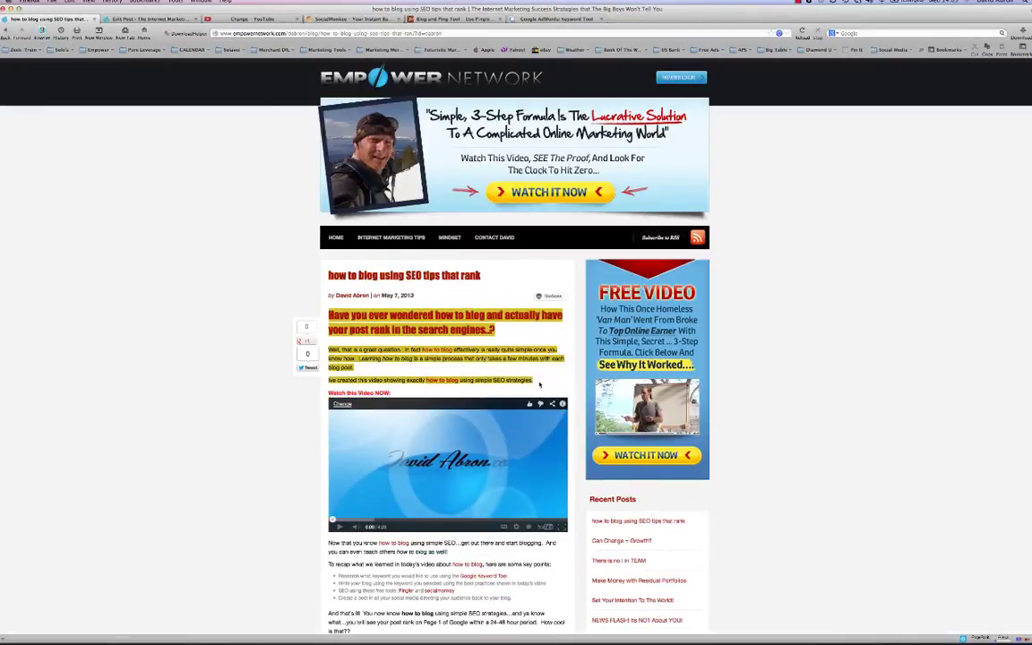
{"action": "right_click", "coordinate": [427, 335]}
{"action": "left_click", "coordinate": [448, 346]}
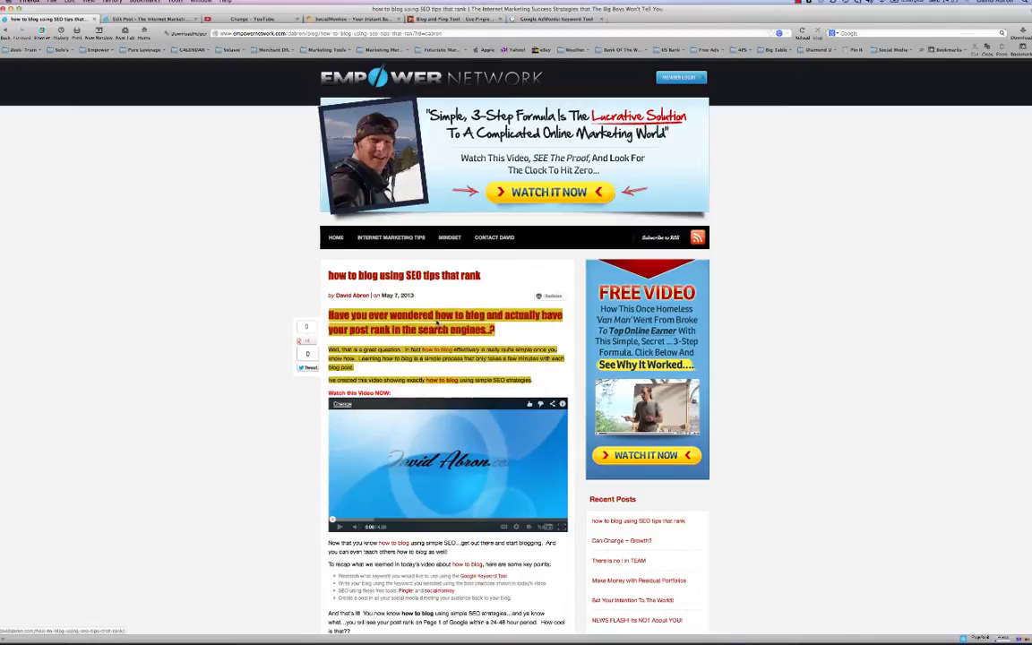
{"action": "left_click", "coordinate": [126, 19]}
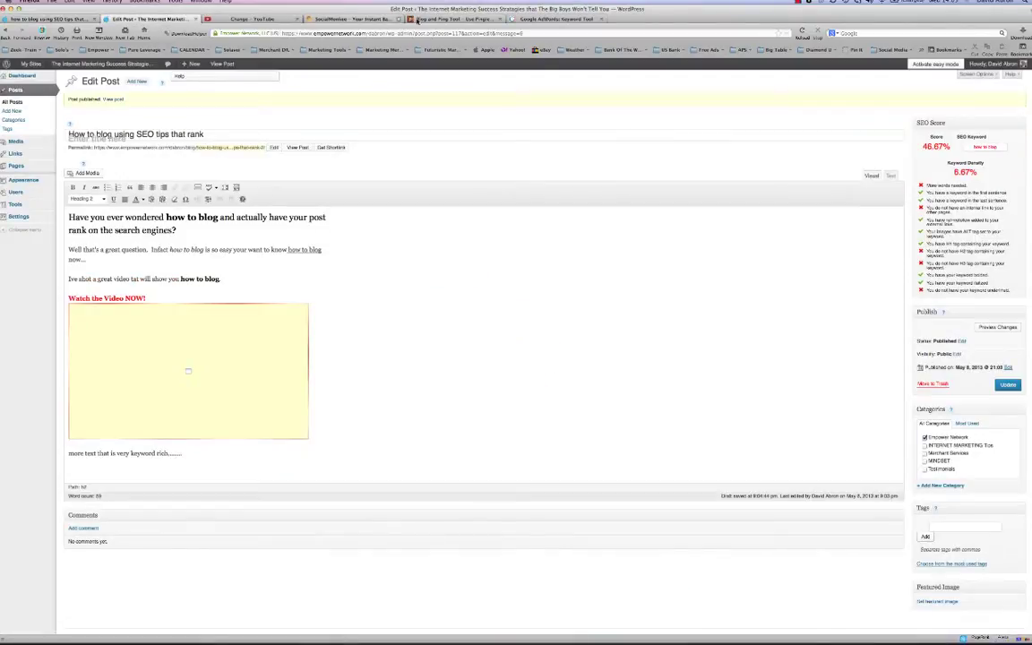
{"action": "left_click", "coordinate": [336, 19]}
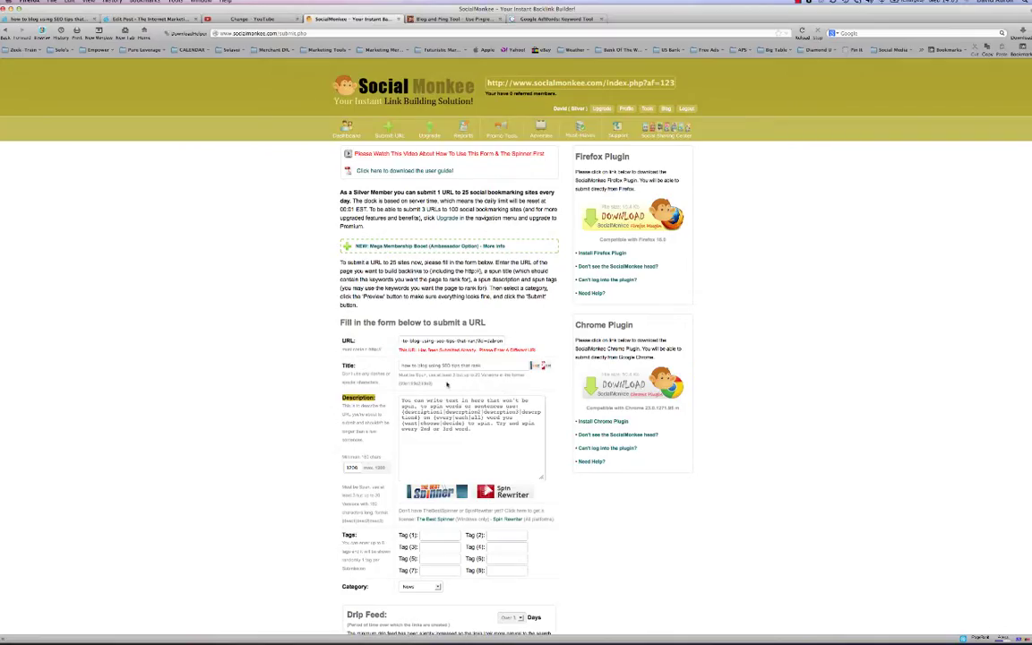
{"action": "right_click", "coordinate": [426, 409]}
{"action": "left_click", "coordinate": [446, 446]}
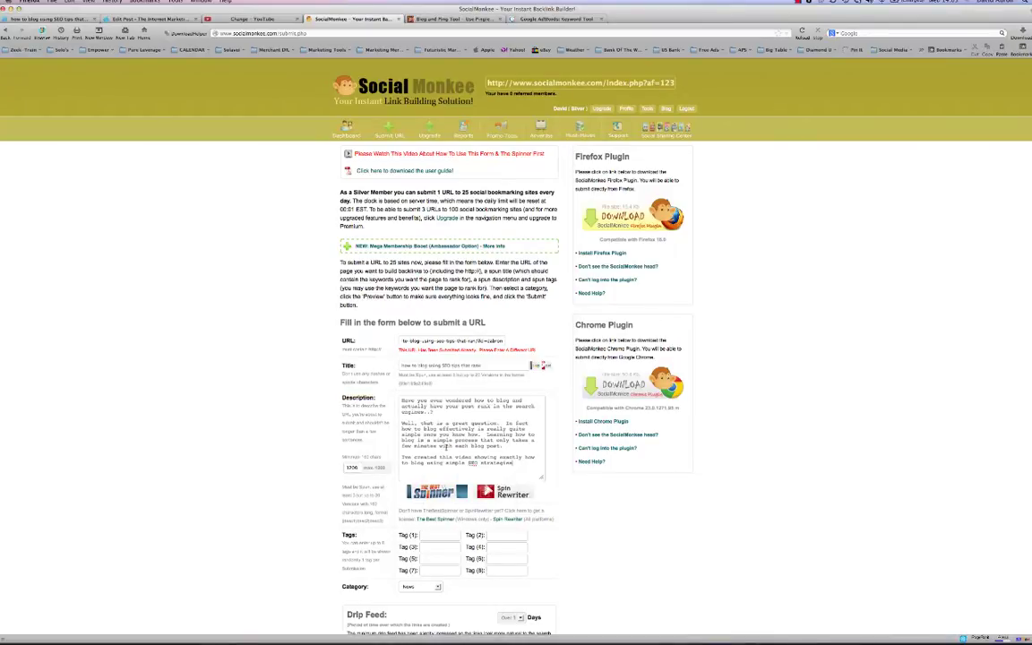
- Enter 'how to blog' as the first tag
{"action": "scroll", "coordinate": [684, 564], "scroll_direction": "down", "scroll_amount": 5}
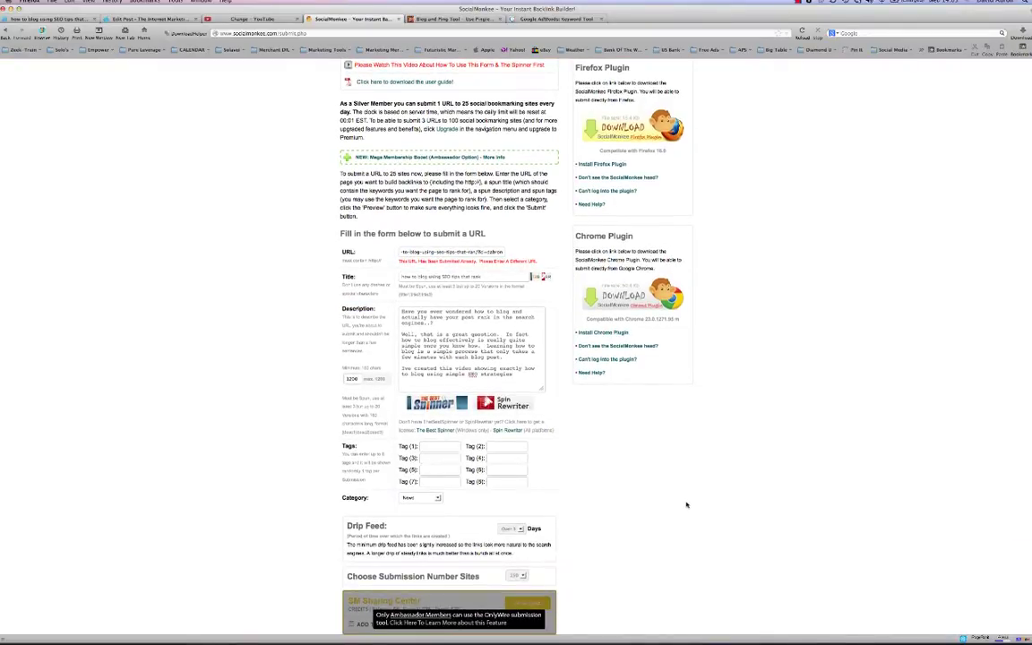
{"action": "scroll", "coordinate": [686, 503], "scroll_direction": "down", "scroll_amount": 2}
{"action": "left_click", "coordinate": [430, 375]}
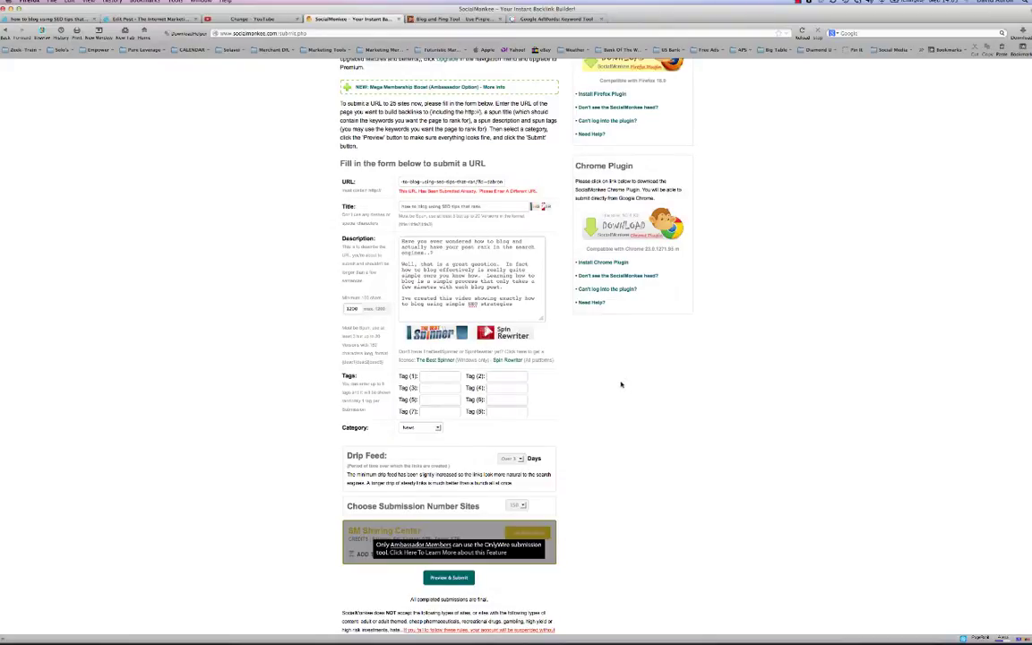
{"action": "type", "text": "how to blog"}
{"action": "key", "text": "Escape"}
{"action": "left_click", "coordinate": [504, 378]}
{"action": "left_click", "coordinate": [429, 389]}
{"action": "triple_click", "coordinate": [435, 377]}
{"action": "left_click", "coordinate": [570, 391]}
- Set the submission category to Business
{"action": "scroll", "coordinate": [570, 390], "scroll_direction": "down", "scroll_amount": 2}
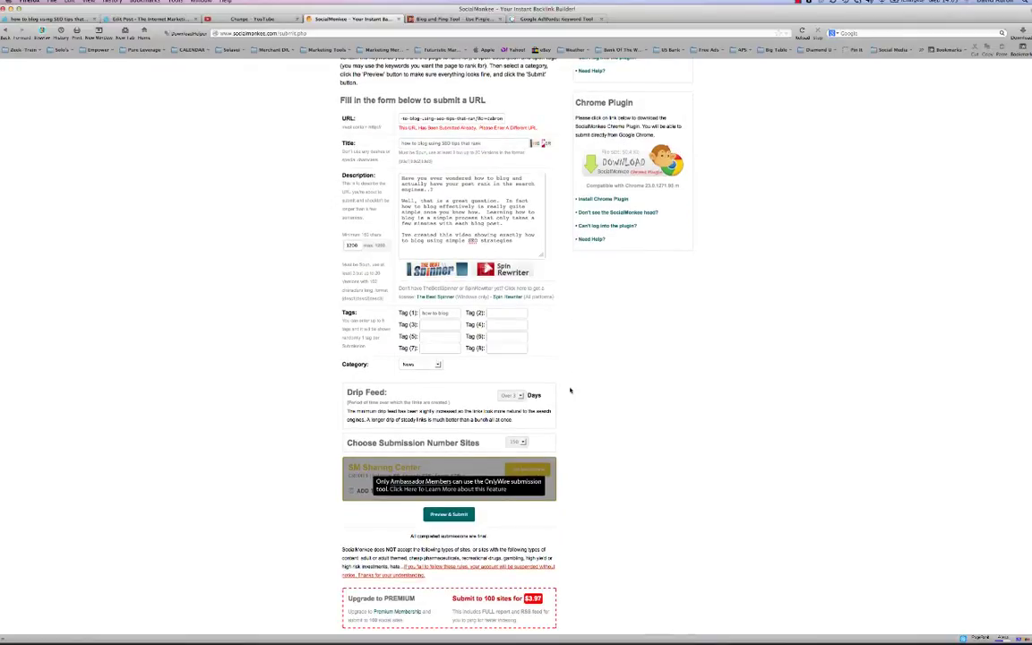
{"action": "left_click", "coordinate": [409, 365]}
{"action": "left_click", "coordinate": [409, 379]}
{"action": "scroll", "coordinate": [625, 532], "scroll_direction": "up", "scroll_amount": 6}
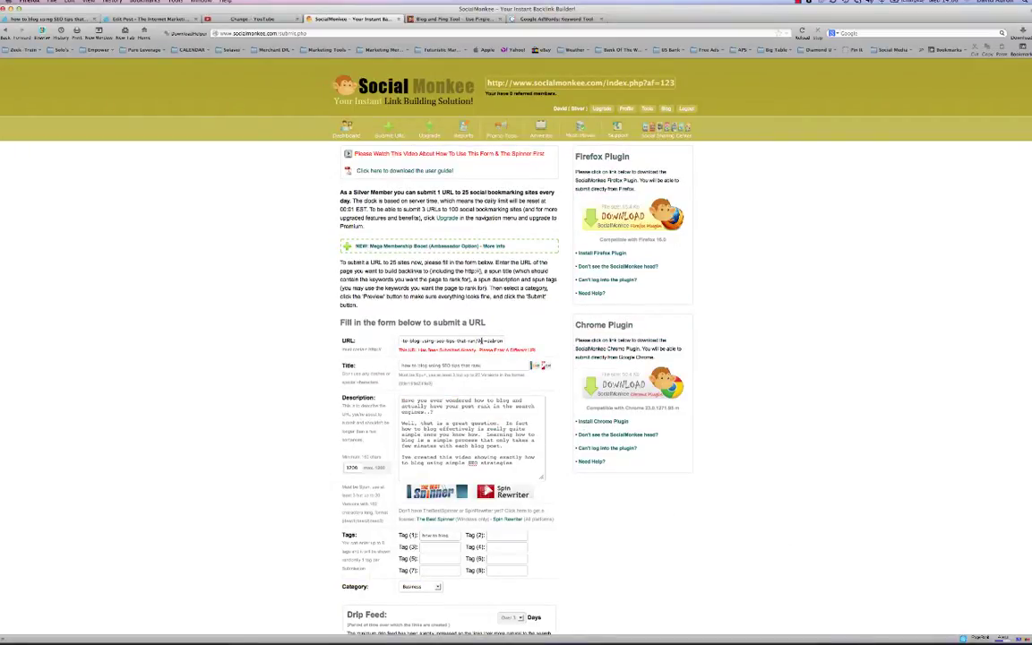
- Reload the Pingler ping form and tick the Internet & Online and Marketing categories
{"action": "left_click", "coordinate": [421, 18]}
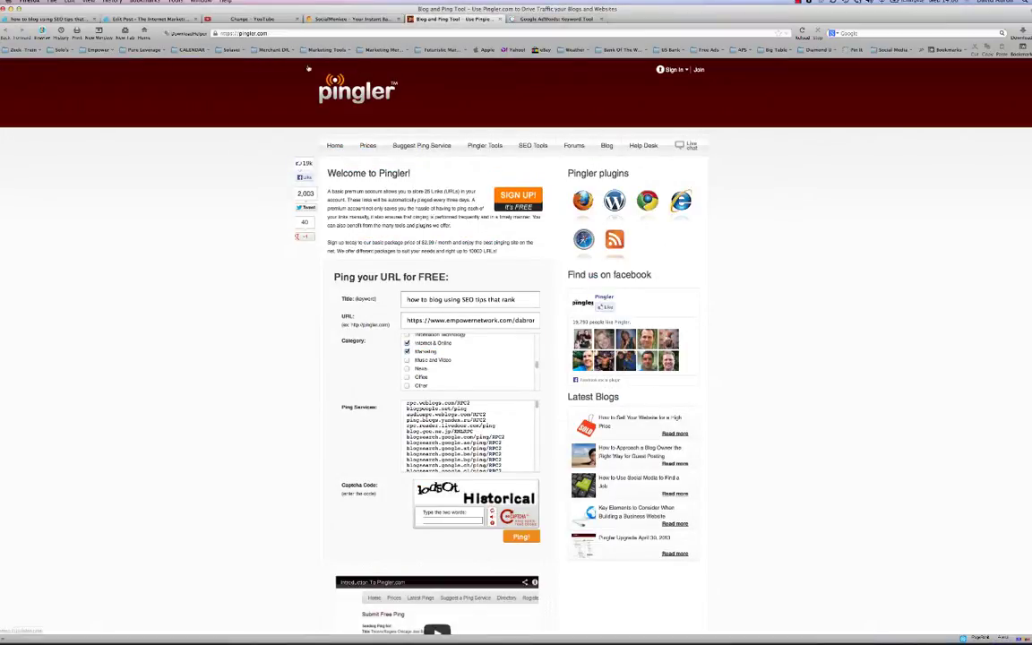
{"action": "key", "text": "Return"}
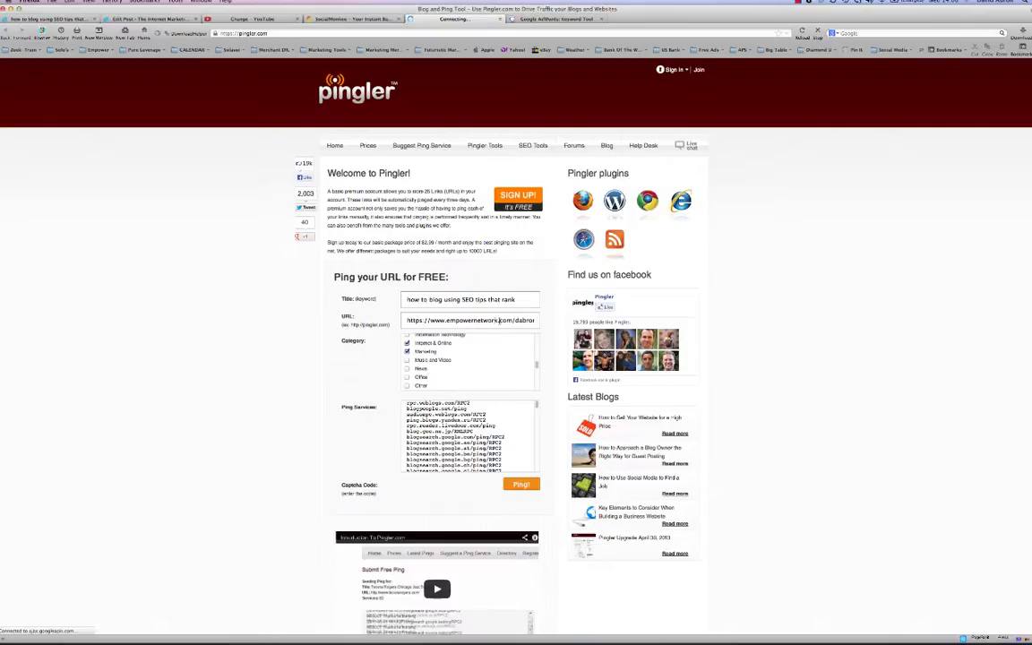
{"action": "scroll", "coordinate": [465, 362], "scroll_direction": "down", "scroll_amount": 2}
{"action": "scroll", "coordinate": [465, 362], "scroll_direction": "down", "scroll_amount": 1}
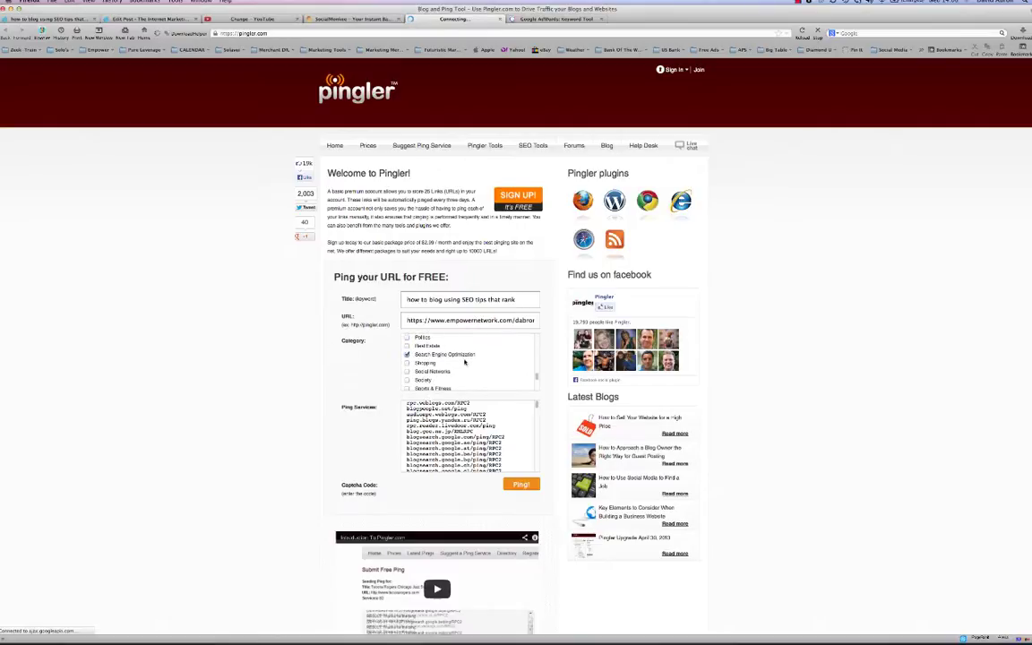
{"action": "scroll", "coordinate": [465, 362], "scroll_direction": "down", "scroll_amount": 3}
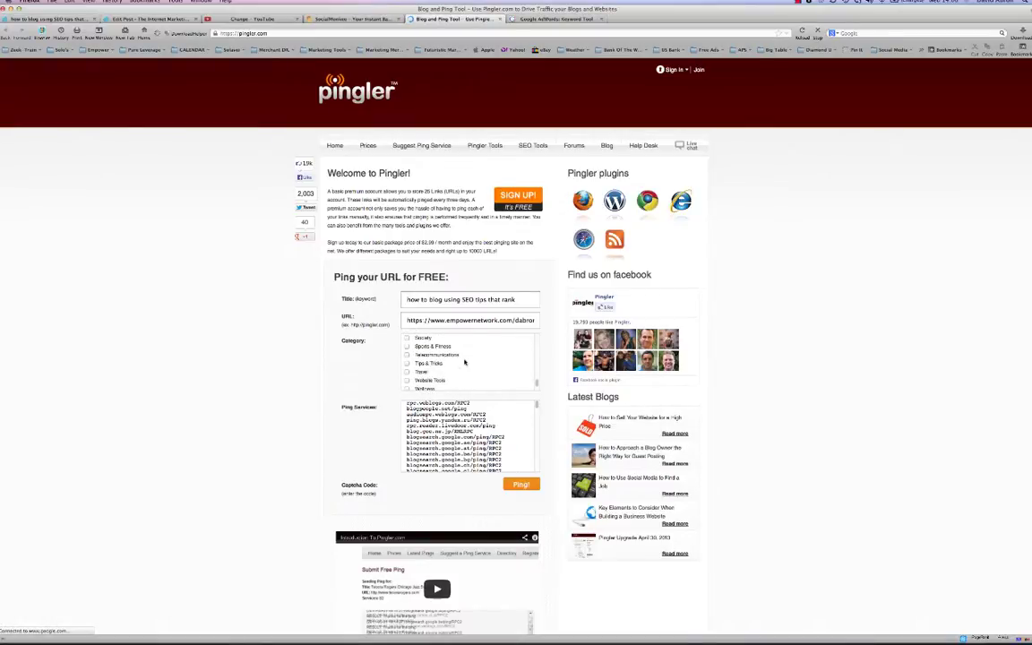
{"action": "scroll", "coordinate": [465, 362], "scroll_direction": "down", "scroll_amount": 5}
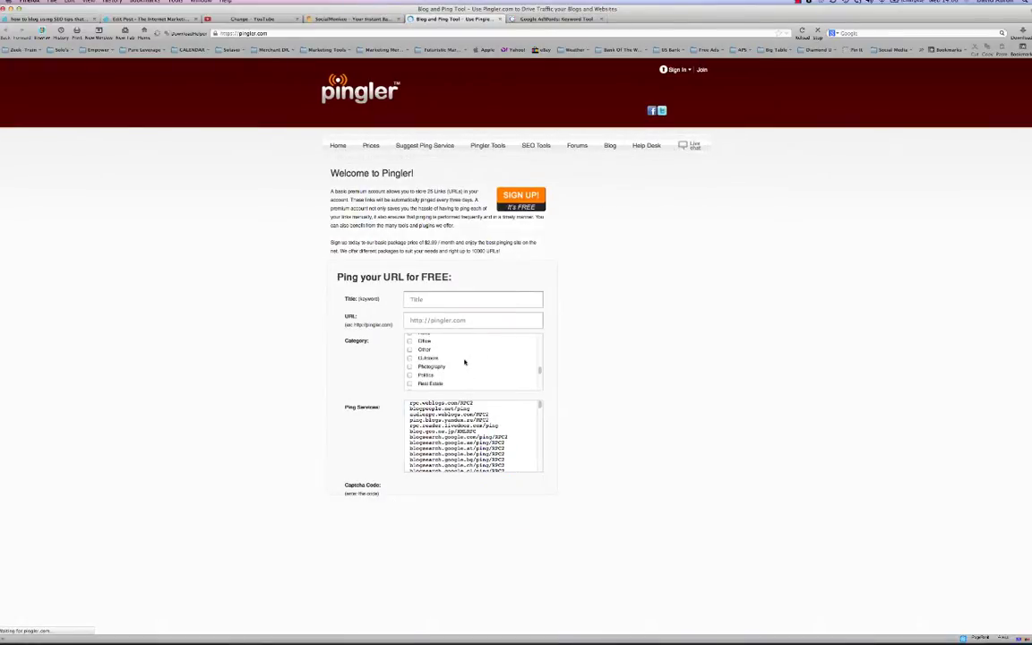
{"action": "scroll", "coordinate": [465, 363], "scroll_direction": "up", "scroll_amount": 2}
{"action": "left_click", "coordinate": [408, 349]}
{"action": "left_click", "coordinate": [408, 339]}
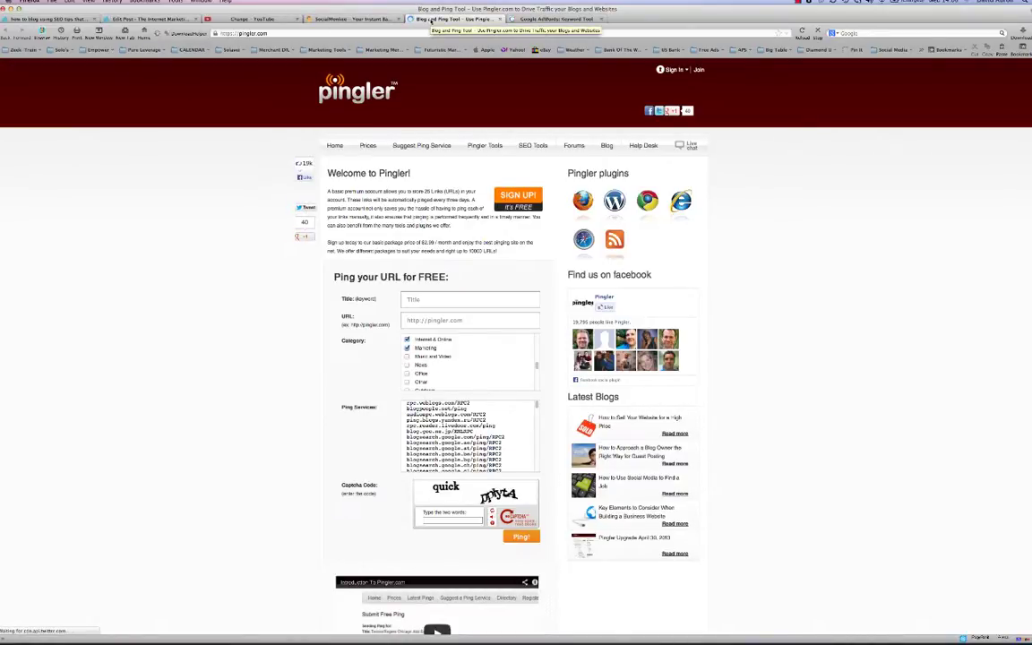
- Return to the 'how to blog' keyword ideas and open the Social Media bookmarks folder
{"action": "left_click", "coordinate": [520, 20]}
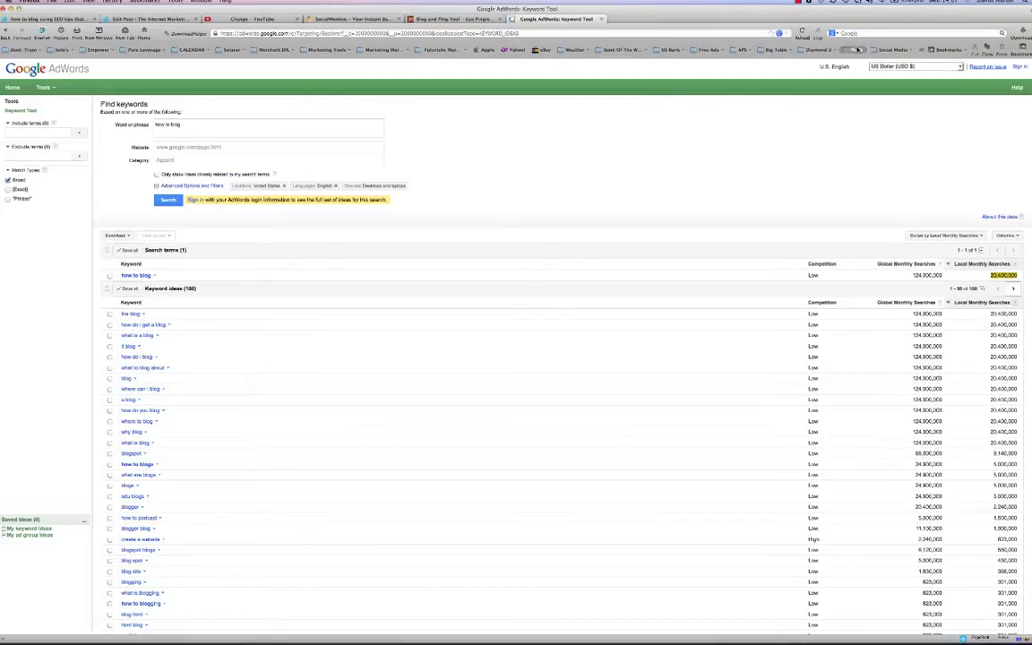
{"action": "left_click", "coordinate": [891, 50]}
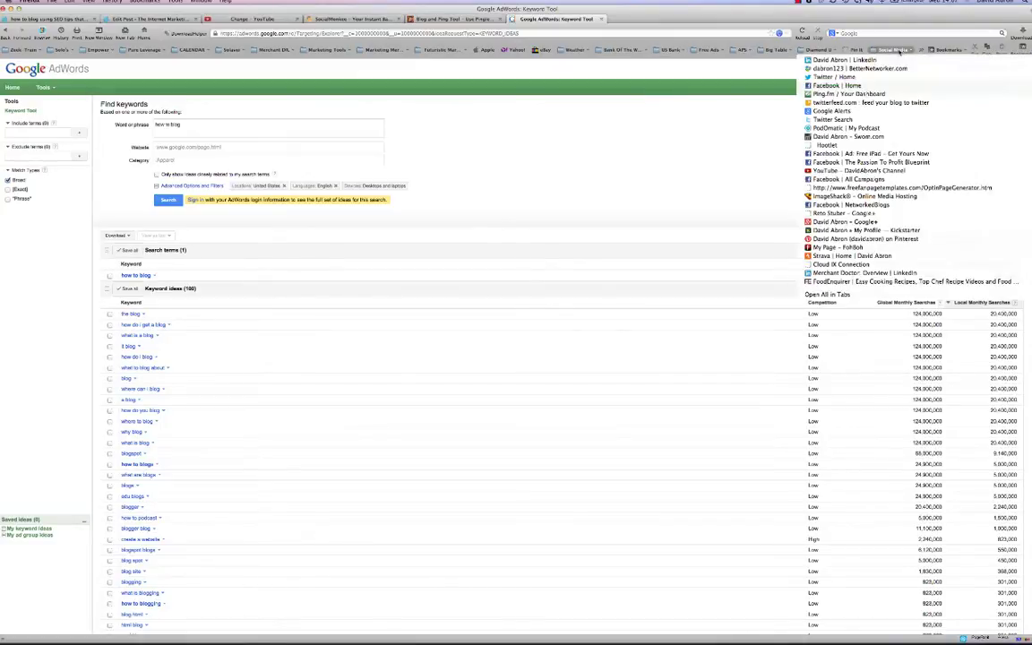
- Glance at the LinkedIn profile, Pinterest pin and Change video, then return to the live SEO post
{"action": "left_click", "coordinate": [835, 60]}
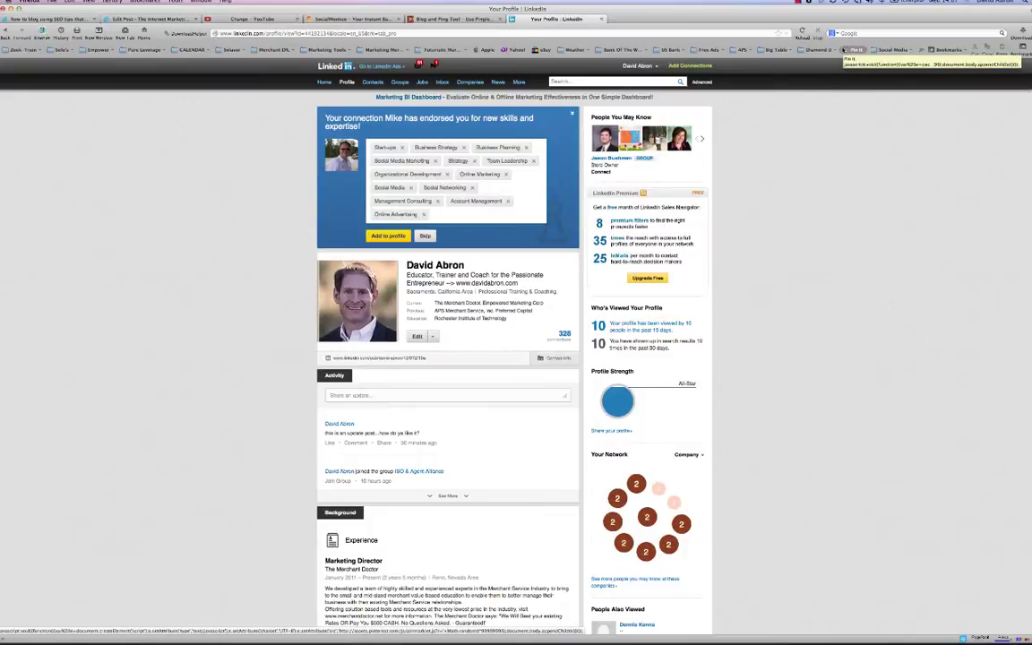
{"action": "left_click", "coordinate": [849, 50]}
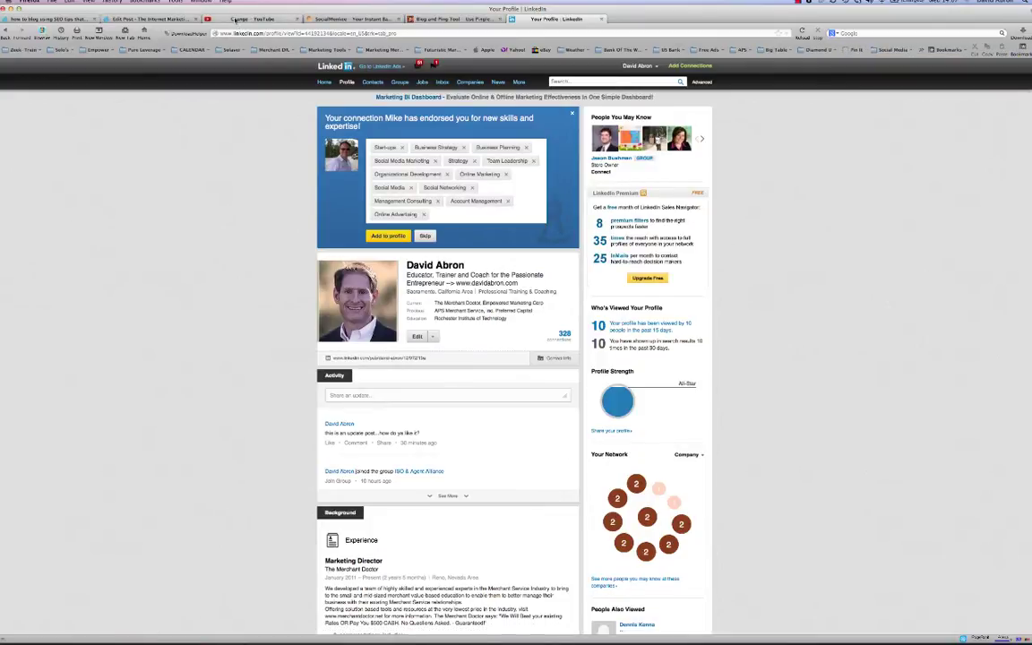
{"action": "left_click", "coordinate": [235, 20]}
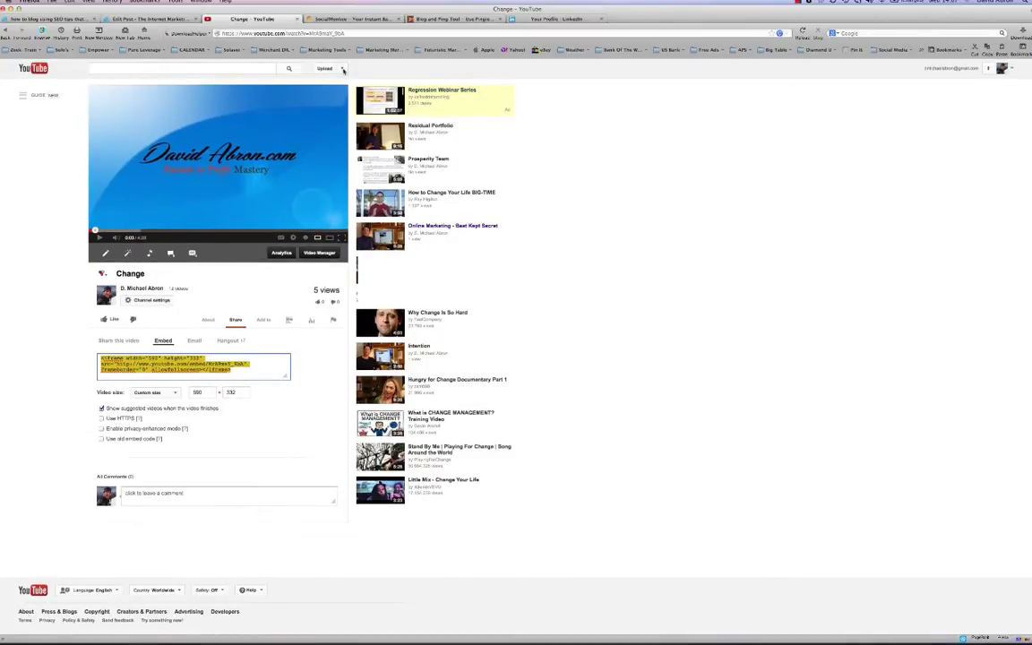
{"action": "left_click", "coordinate": [49, 20]}
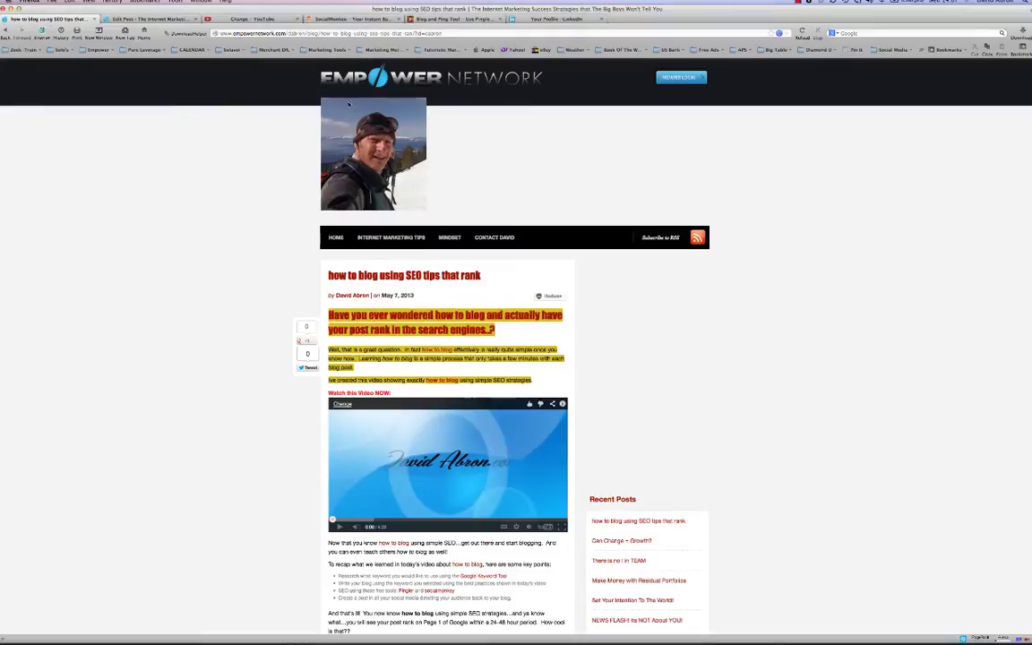
- Go to the blog's home page and scroll through the recent posts, including the new SEO post
{"action": "left_click", "coordinate": [336, 239]}
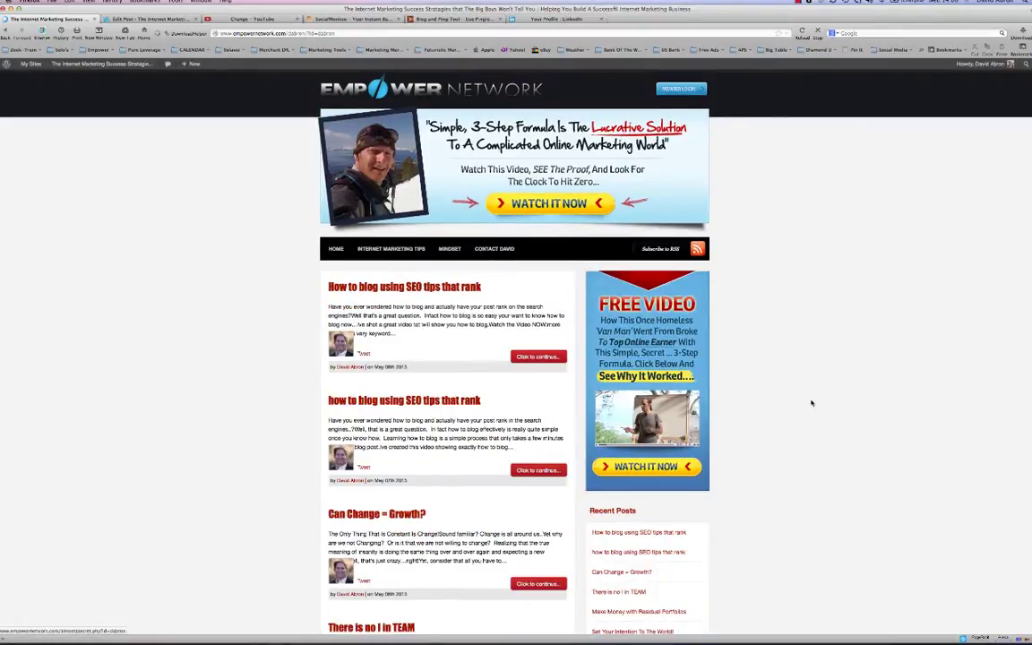
{"action": "scroll", "coordinate": [266, 516], "scroll_direction": "down", "scroll_amount": 5}
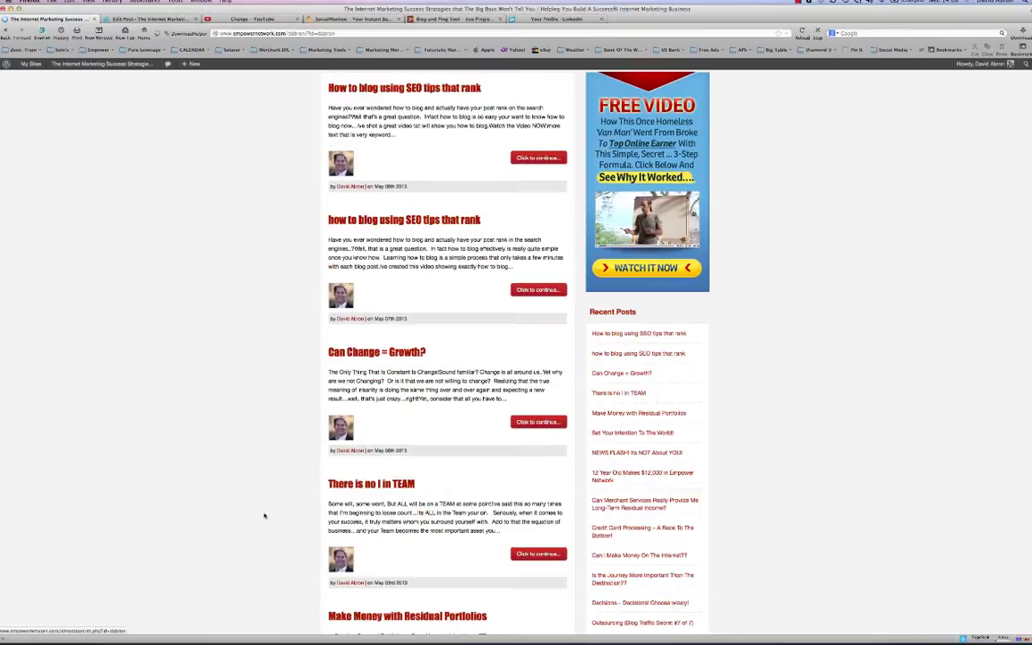
{"action": "scroll", "coordinate": [383, 403], "scroll_direction": "down", "scroll_amount": 1}
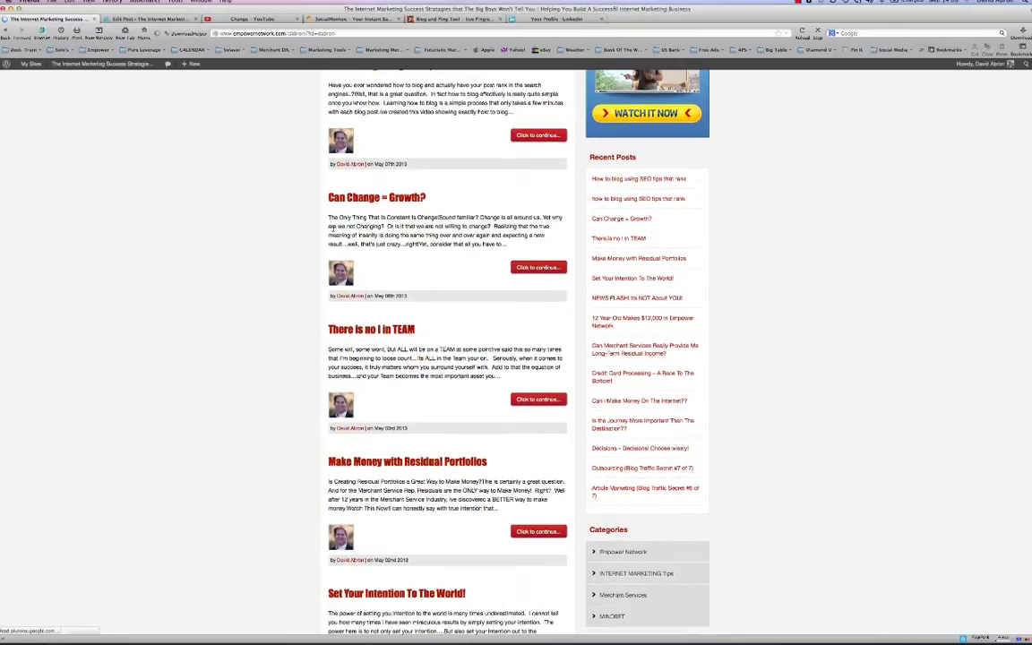
- Open the 'Can Change = Growth?' post, play its embedded video, then return to LinkedIn
{"action": "left_click", "coordinate": [362, 200]}
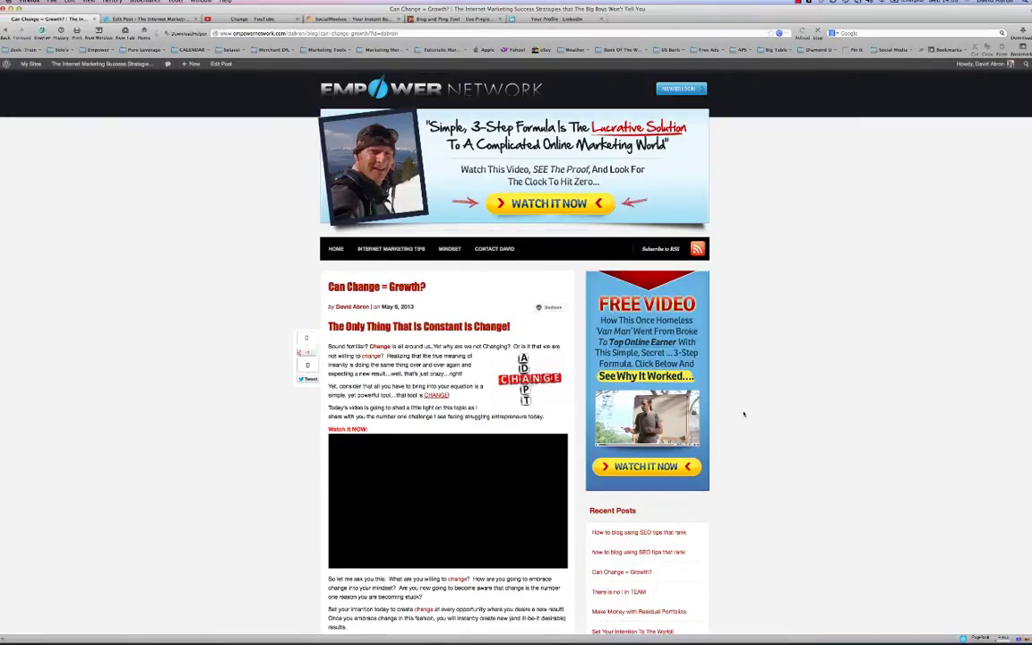
{"action": "scroll", "coordinate": [744, 414], "scroll_direction": "down", "scroll_amount": 2}
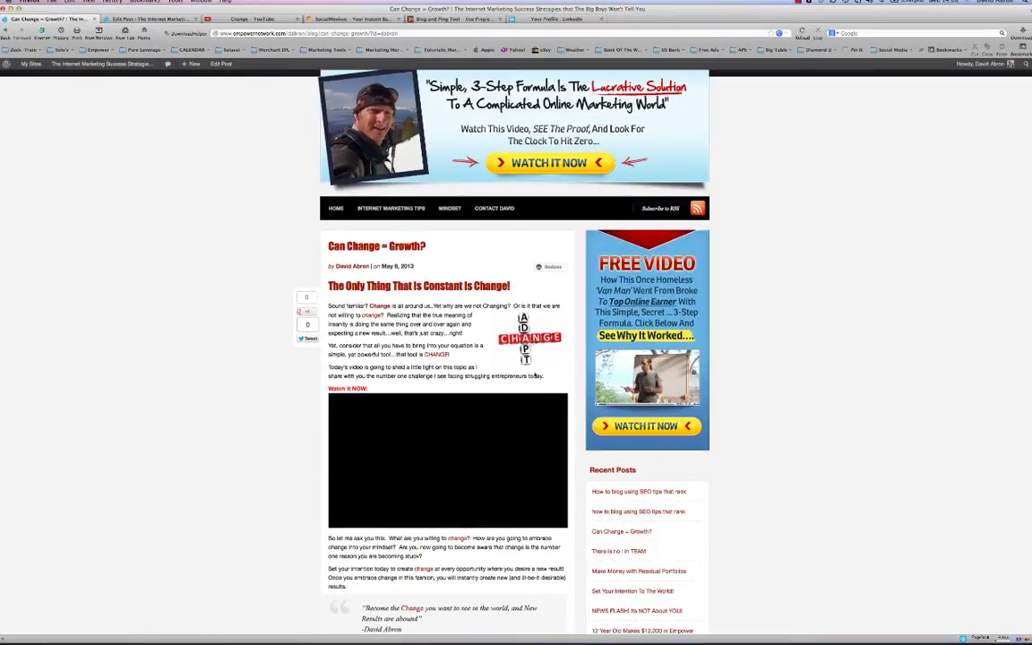
{"action": "left_click", "coordinate": [432, 467]}
{"action": "scroll", "coordinate": [432, 351], "scroll_direction": "down", "scroll_amount": 3}
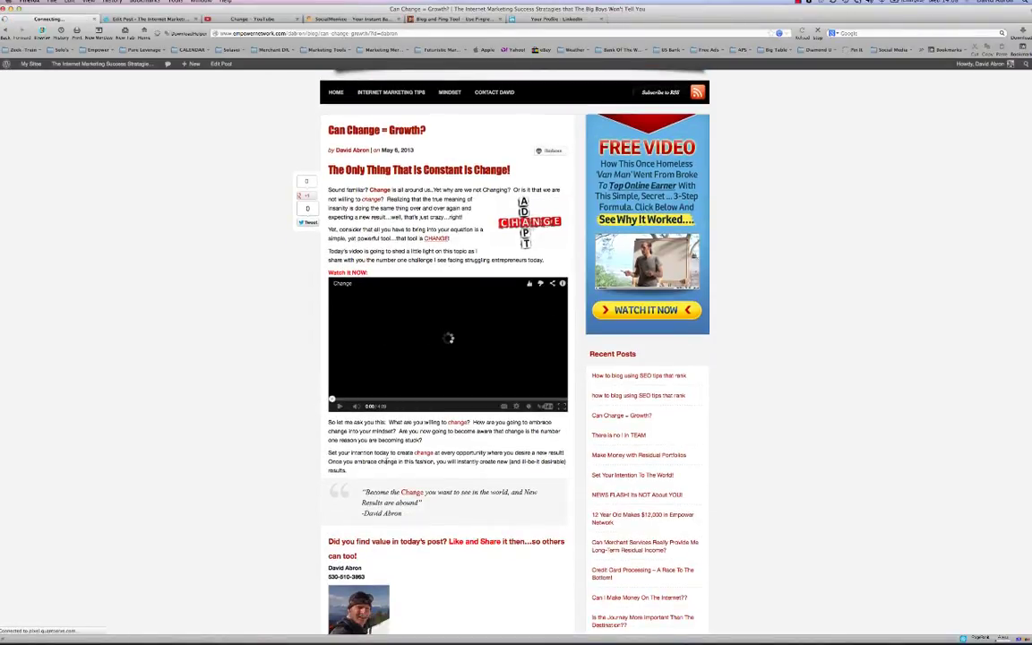
{"action": "scroll", "coordinate": [395, 457], "scroll_direction": "down", "scroll_amount": 2}
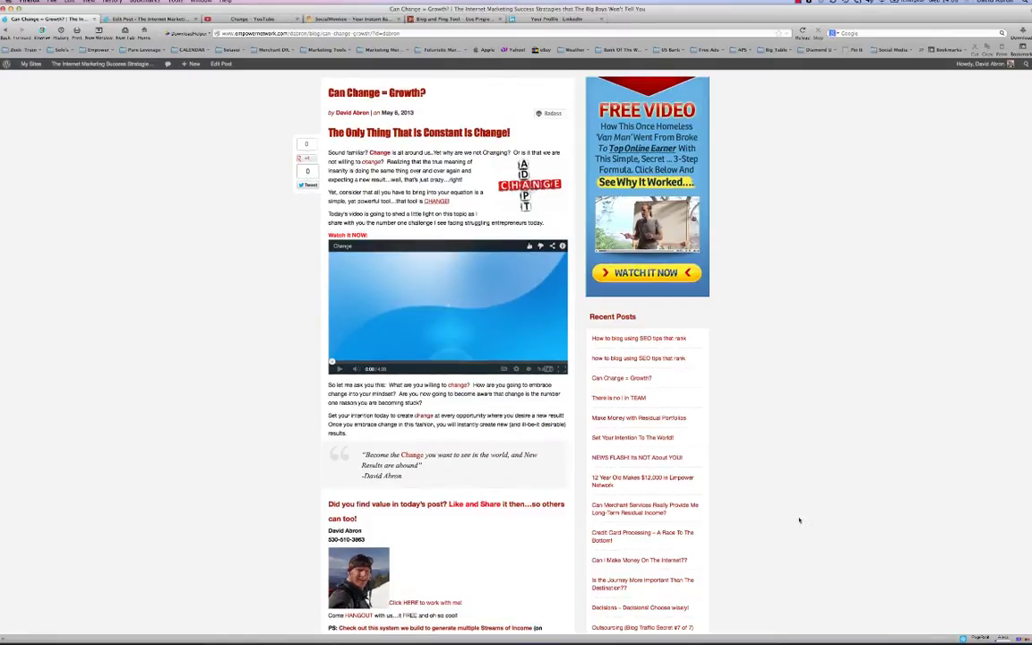
{"action": "scroll", "coordinate": [818, 512], "scroll_direction": "up", "scroll_amount": 3}
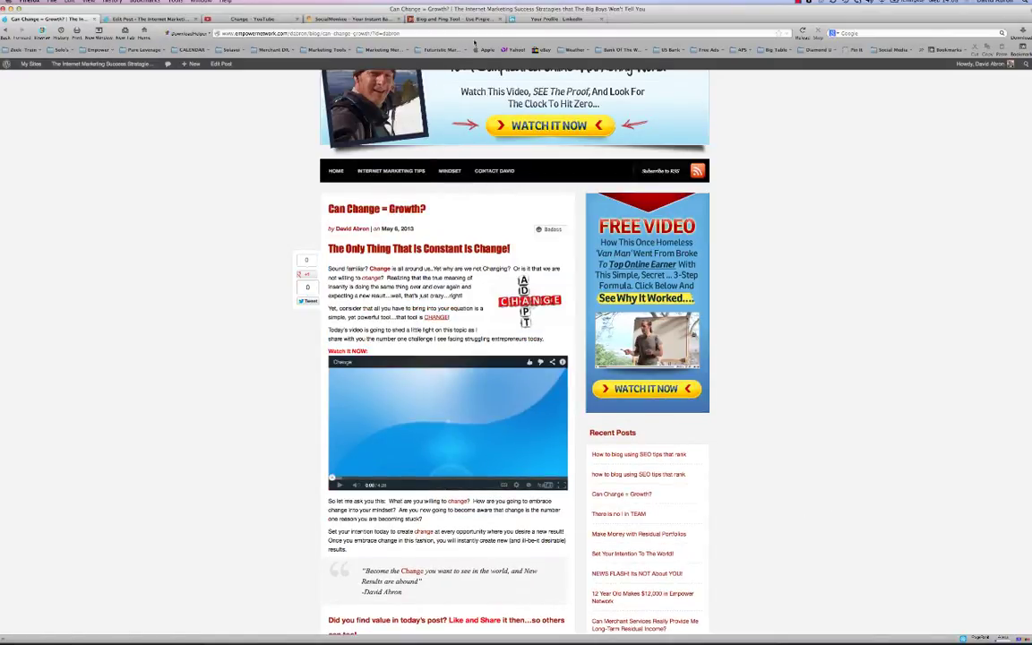
{"action": "left_click", "coordinate": [537, 22]}
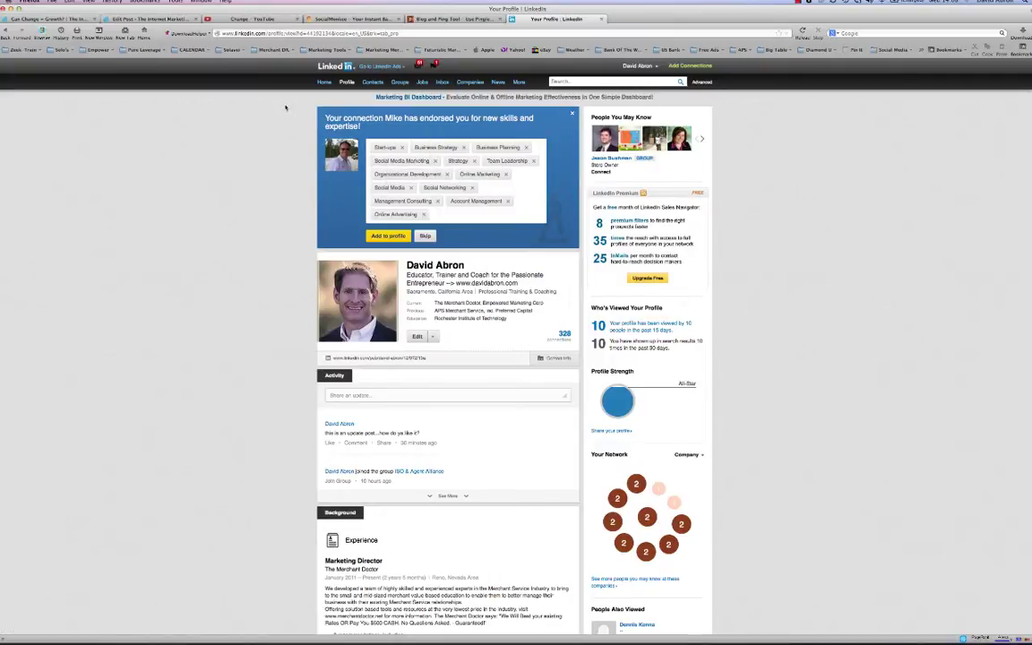
- Search Google for 'change', open the Google+ share of the post, then view the SEO post's editor
{"action": "left_click", "coordinate": [856, 35]}
{"action": "type", "text": "chang"}
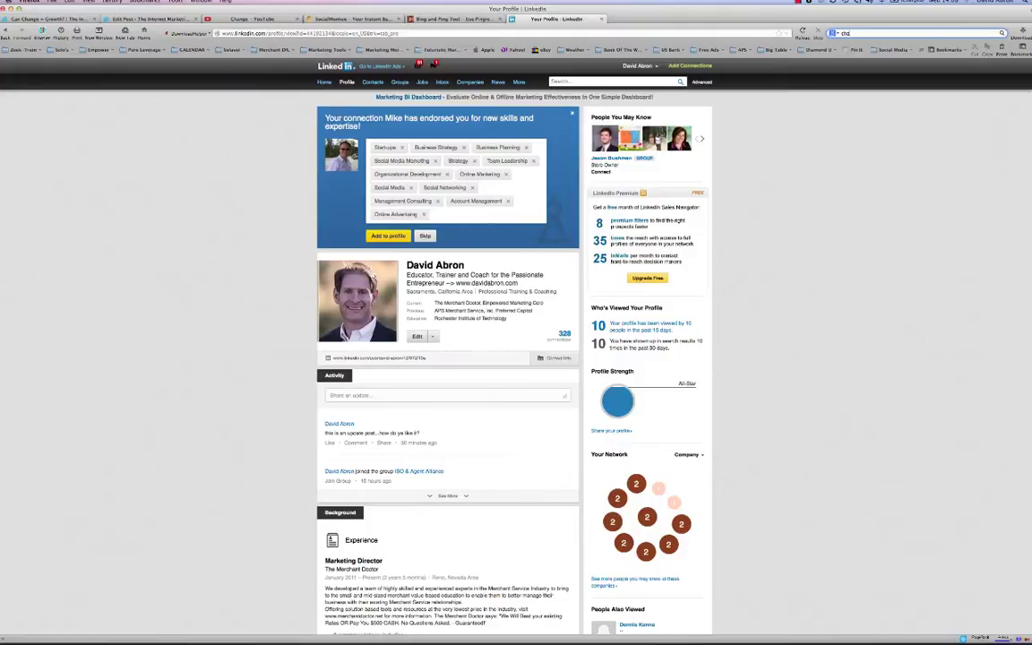
{"action": "type", "text": "e"}
{"action": "key", "text": "Return"}
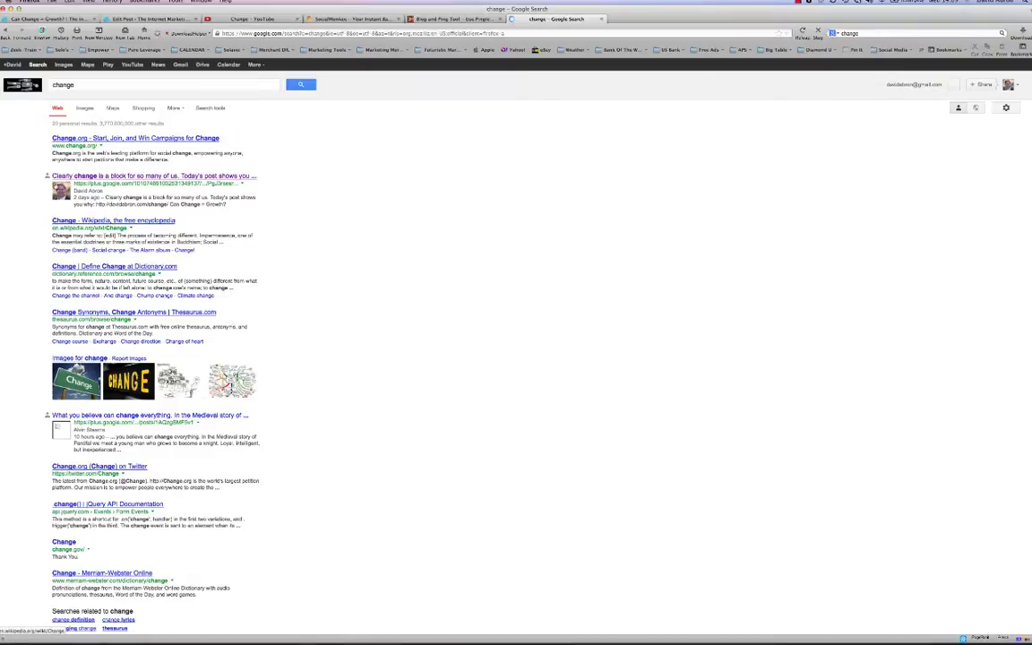
{"action": "left_click", "coordinate": [74, 175]}
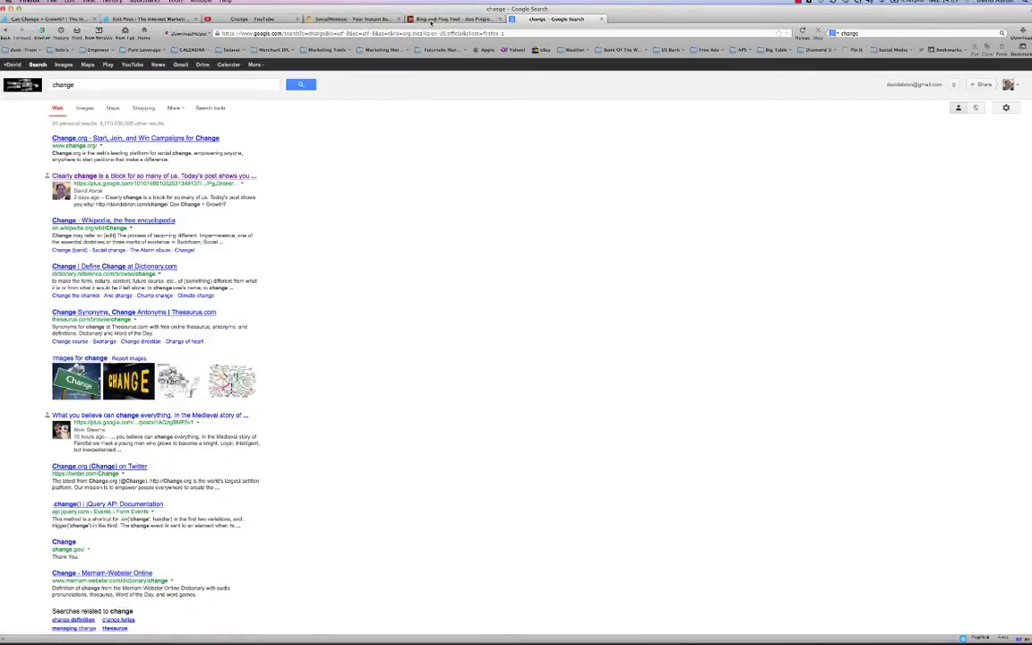
{"action": "left_click", "coordinate": [138, 20]}
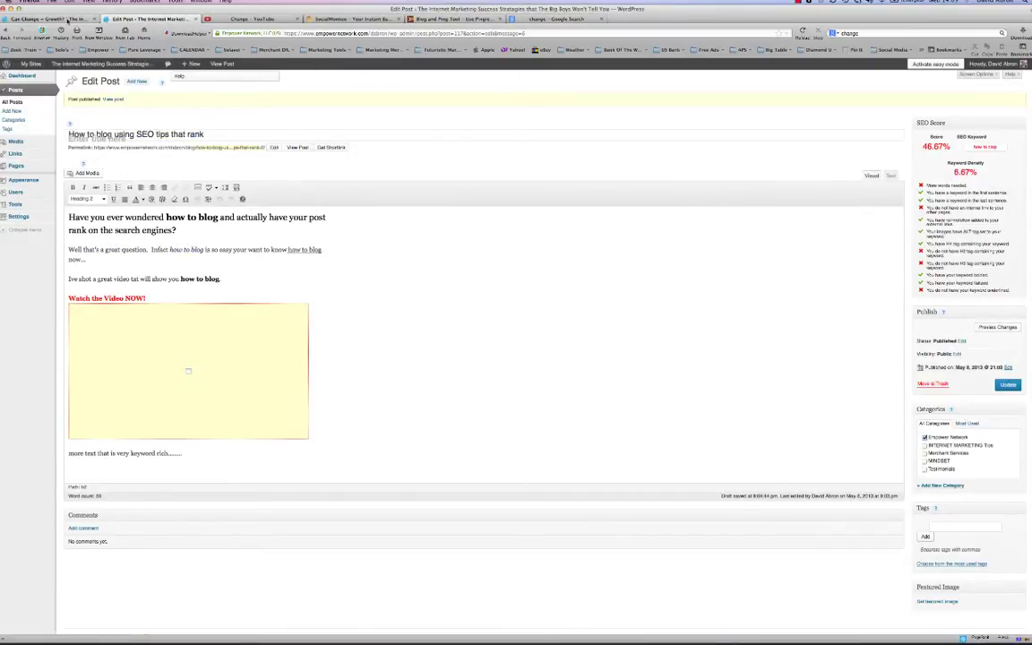
- Leave the Edit Post tab and go back to the blog's home page post listing
{"action": "left_click", "coordinate": [65, 20]}
{"action": "left_click", "coordinate": [9, 29]}
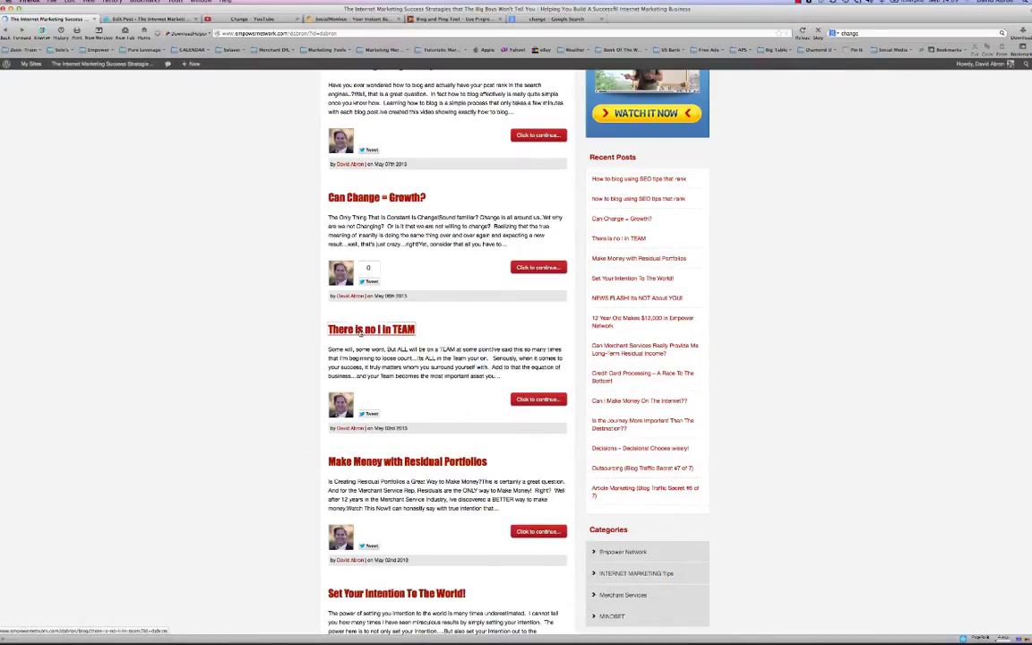
- Open 'There is no I in TEAM', play its video, and return to the post listing
{"action": "left_click", "coordinate": [359, 332]}
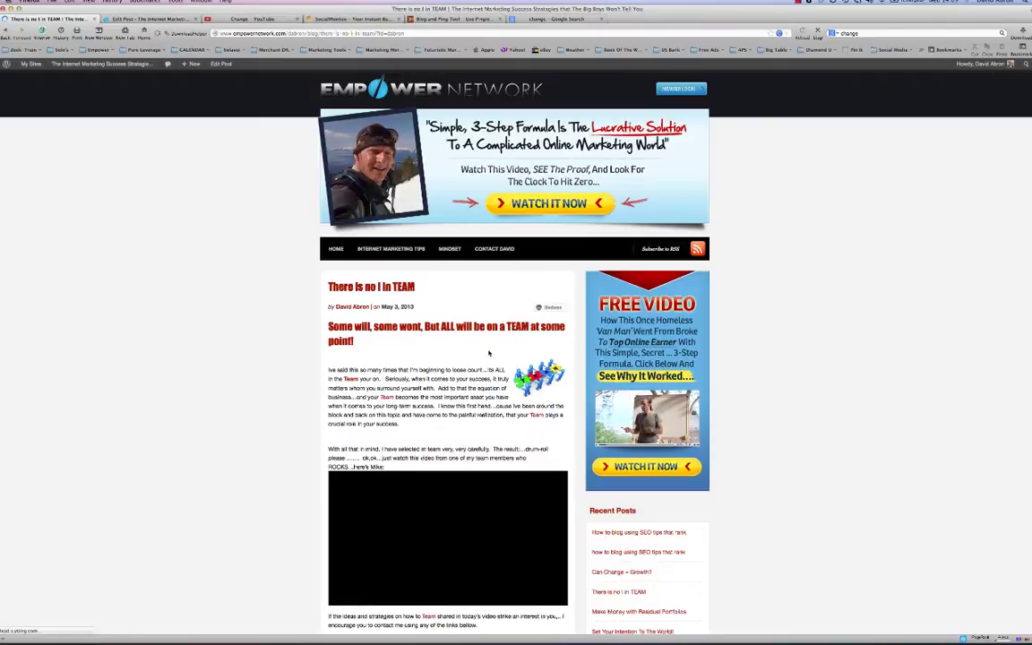
{"action": "left_click", "coordinate": [435, 516]}
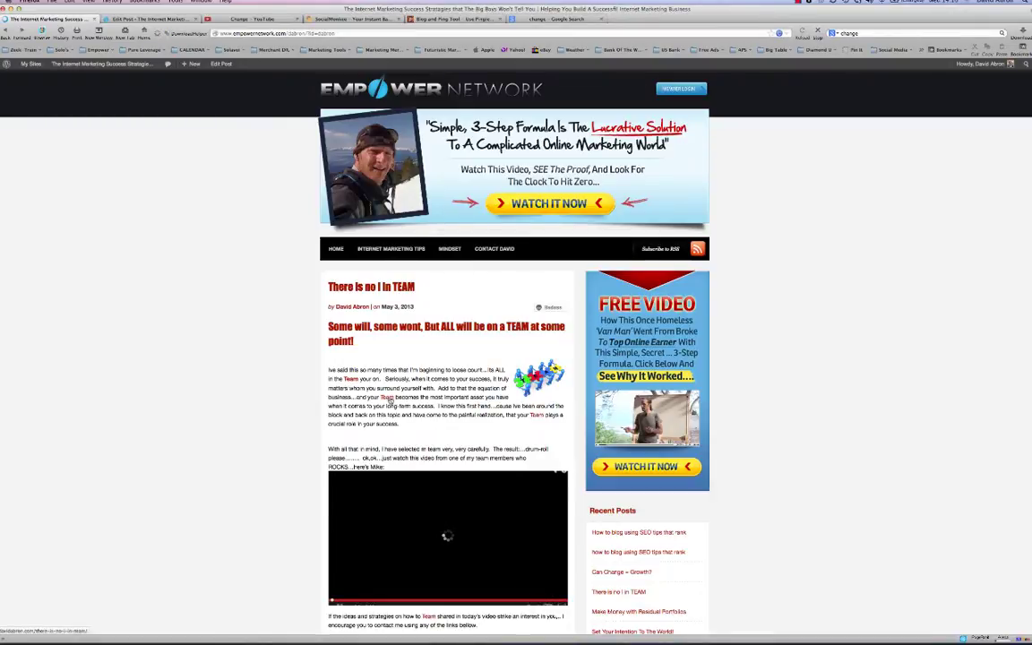
{"action": "scroll", "coordinate": [475, 367], "scroll_direction": "down", "scroll_amount": 2}
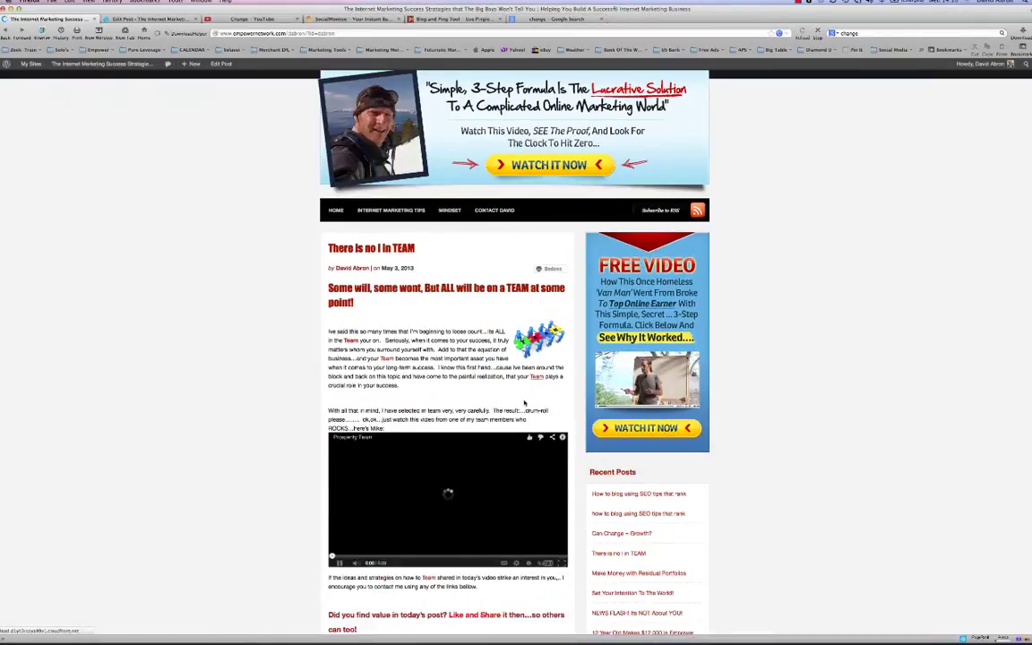
{"action": "key", "text": "super+Left"}
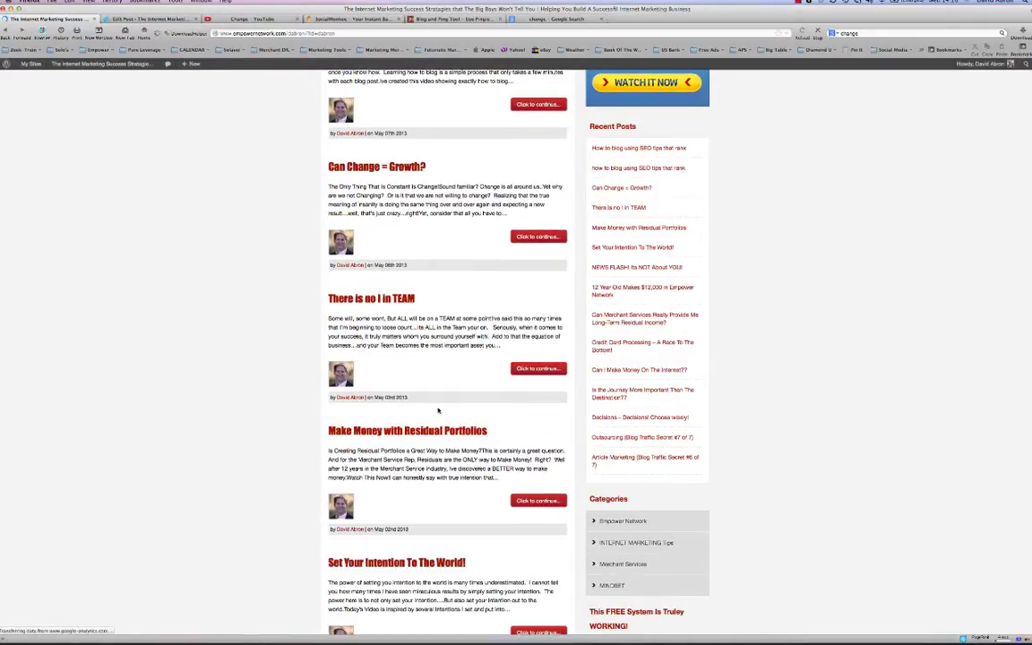
{"action": "scroll", "coordinate": [439, 410], "scroll_direction": "up", "scroll_amount": 5}
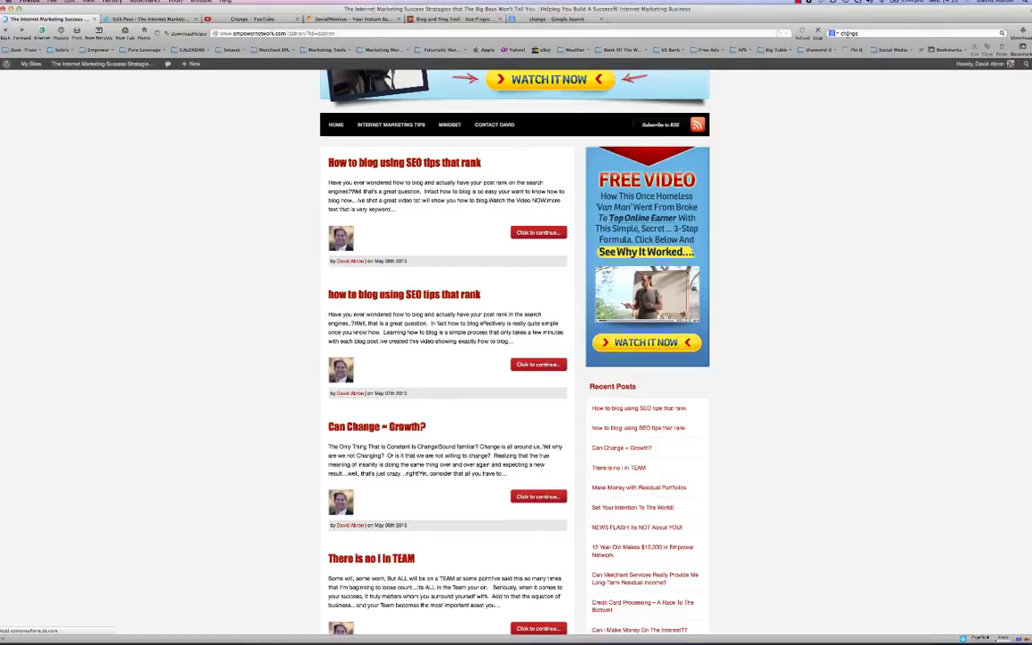
{"action": "left_click", "coordinate": [848, 34]}
- Search Google for 'team' and open the Google+ result about the team hangout
{"action": "type", "text": "team"}
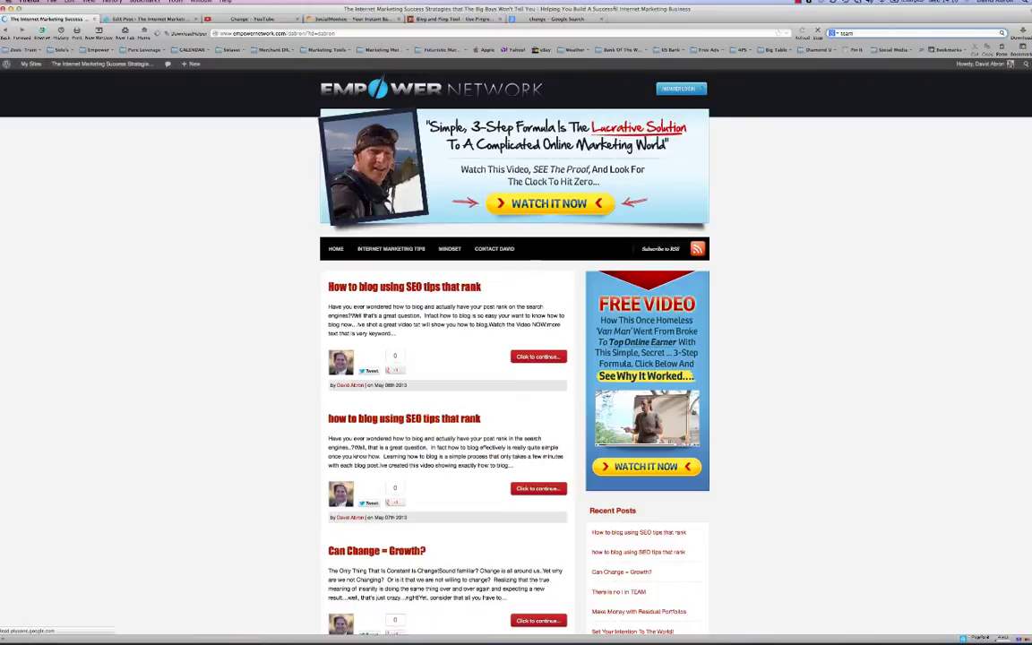
{"action": "key", "text": "Return"}
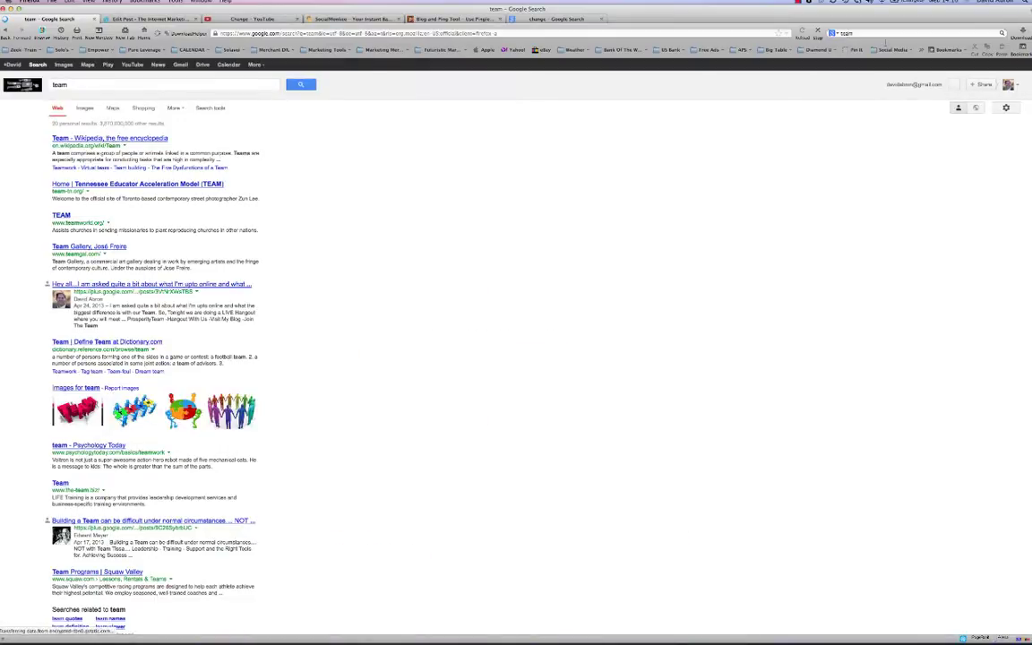
{"action": "left_click", "coordinate": [74, 287]}
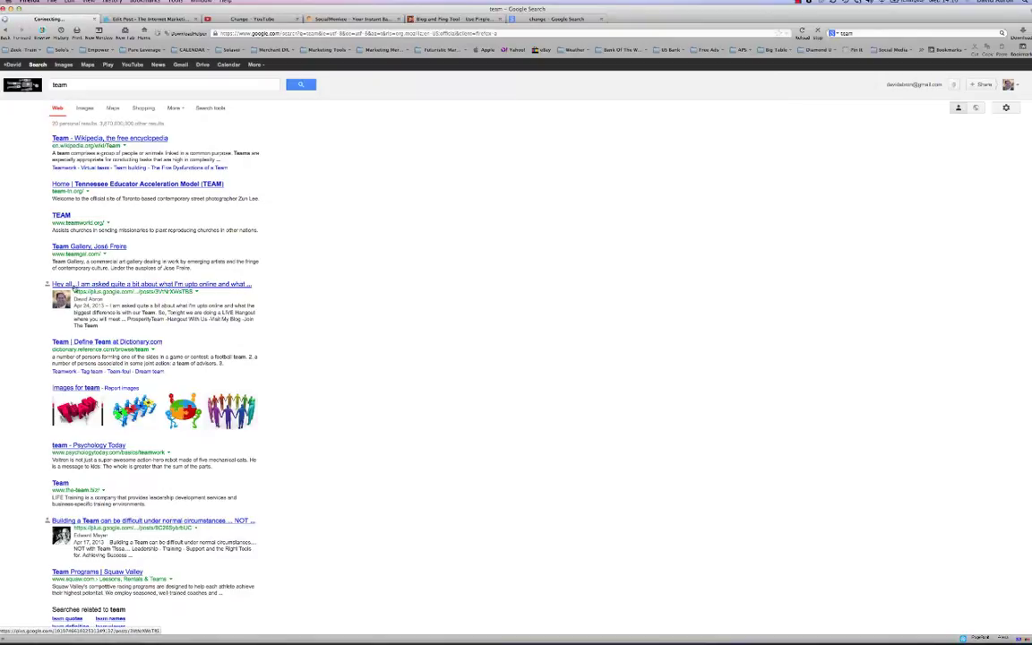
{"action": "key", "text": "Escape"}
- Replace the query with 'how to blog' and run the new Google search
{"action": "double_click", "coordinate": [77, 85]}
{"action": "left_click", "coordinate": [387, 192]}
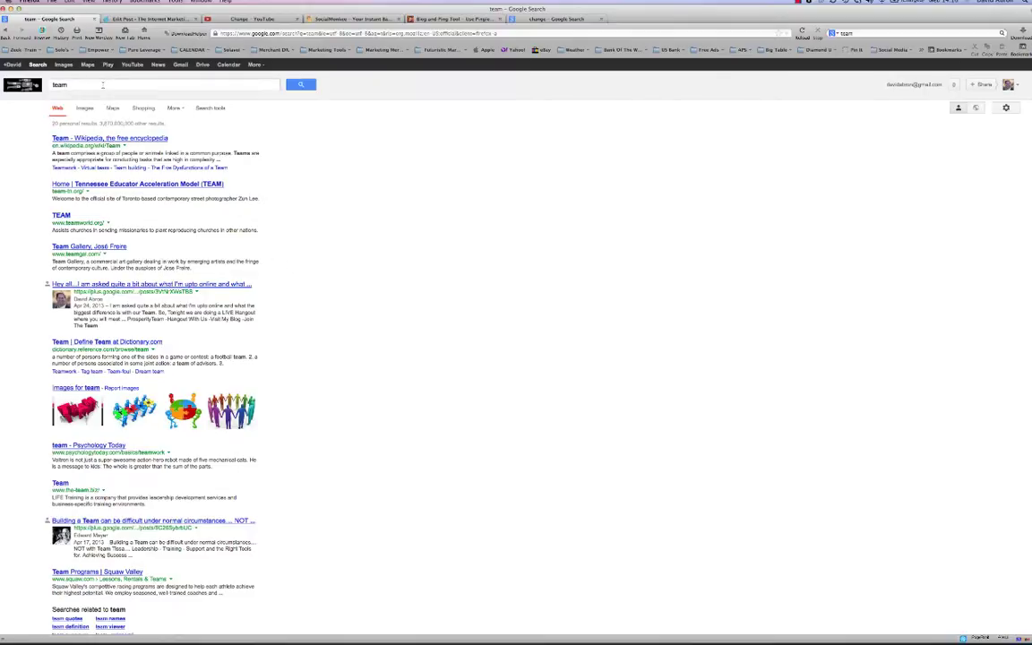
{"action": "left_click", "coordinate": [890, 32]}
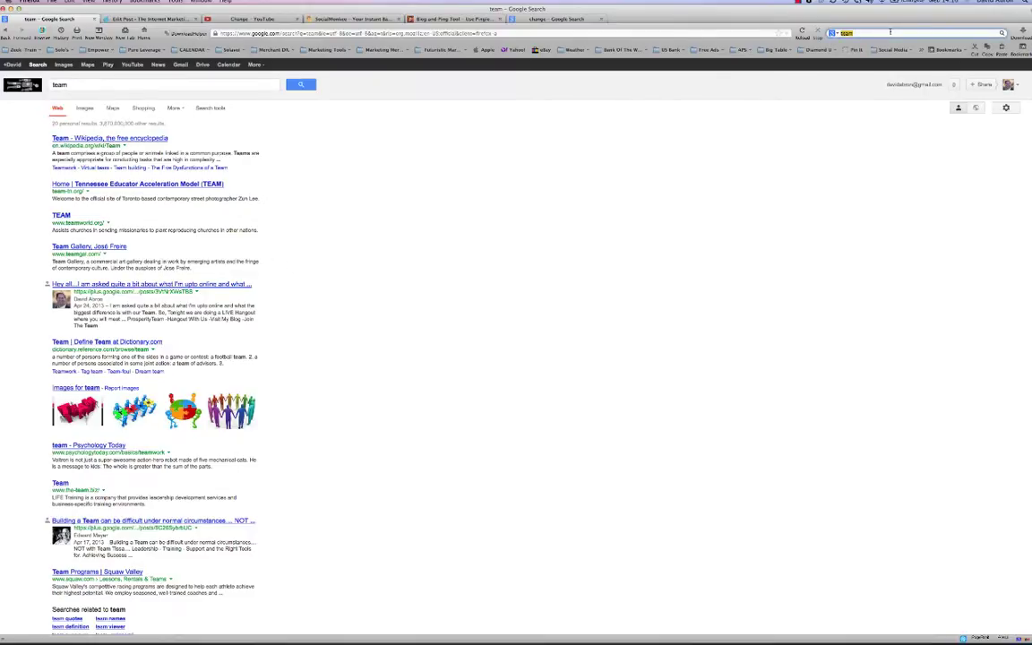
{"action": "type", "text": "sow to b"}
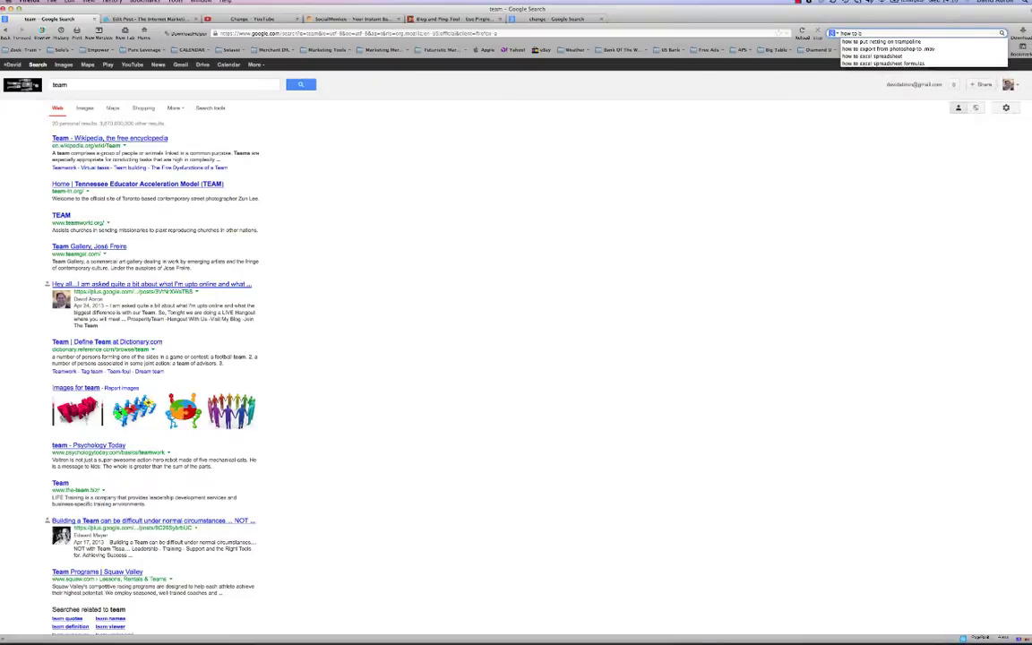
{"action": "type", "text": "log"}
{"action": "key", "text": "Return"}
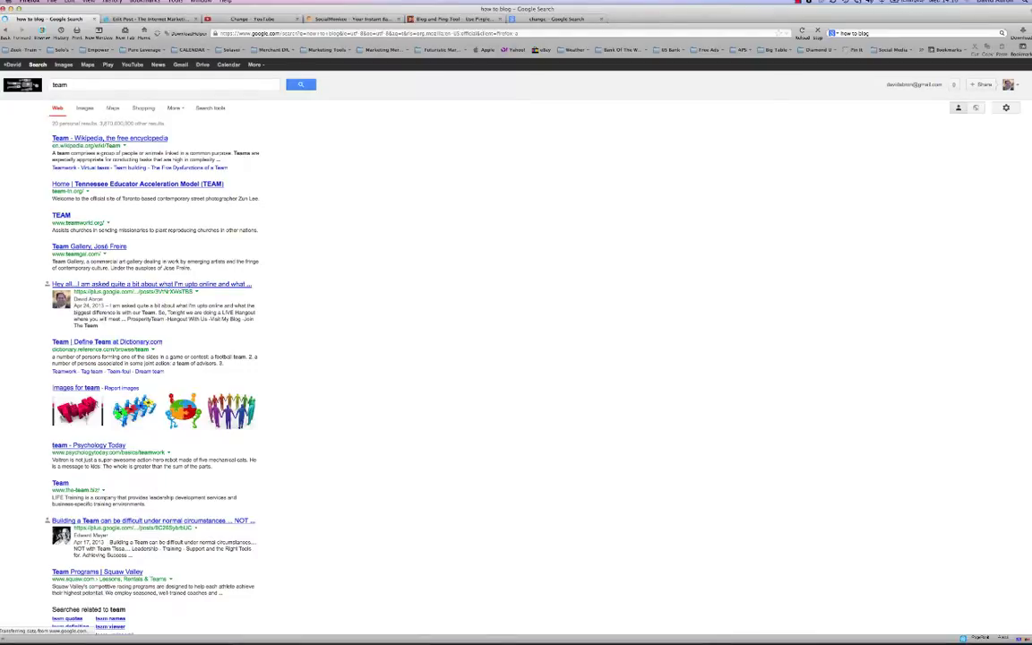